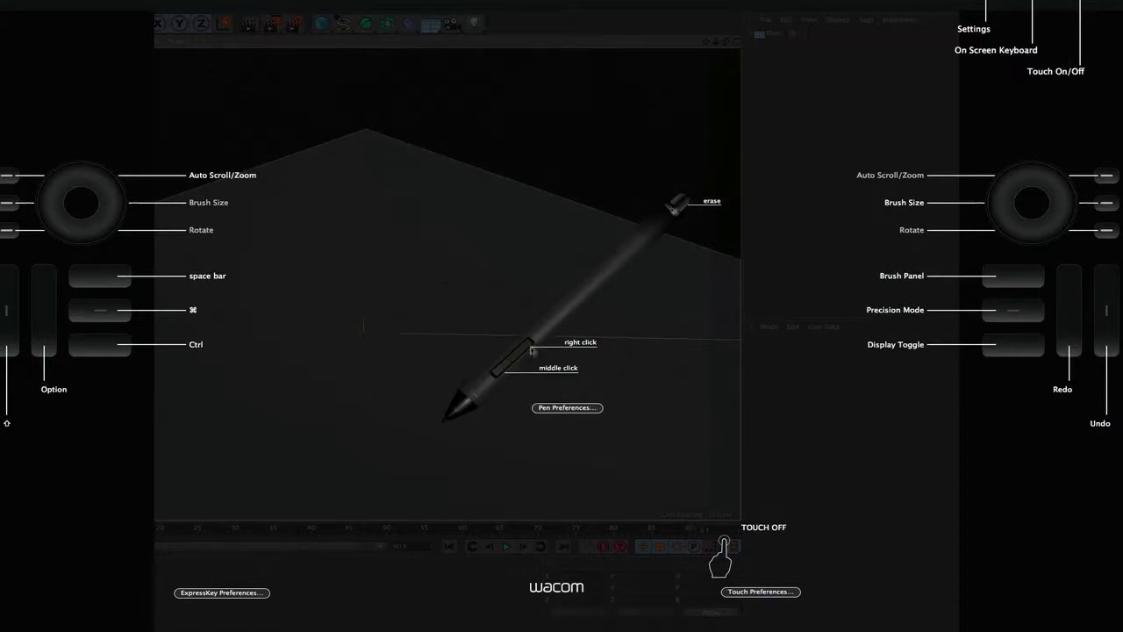
Step: Detach the Laubwerk commands as a floating palette beside the viewport and open the Laubwerk Browser
click(517, 387)
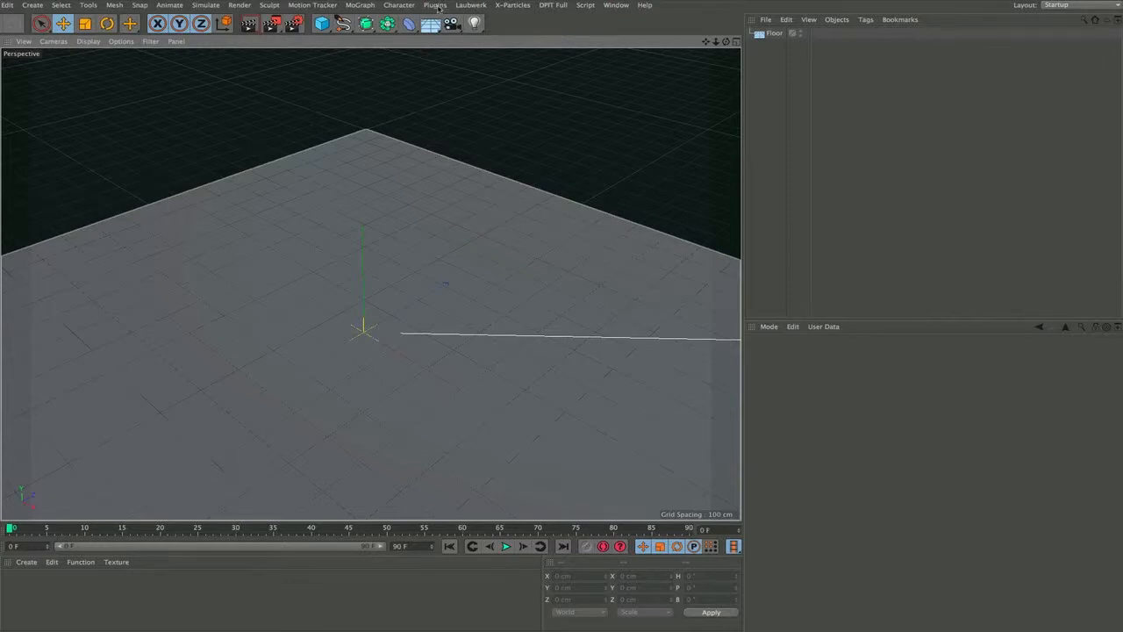
click(476, 7)
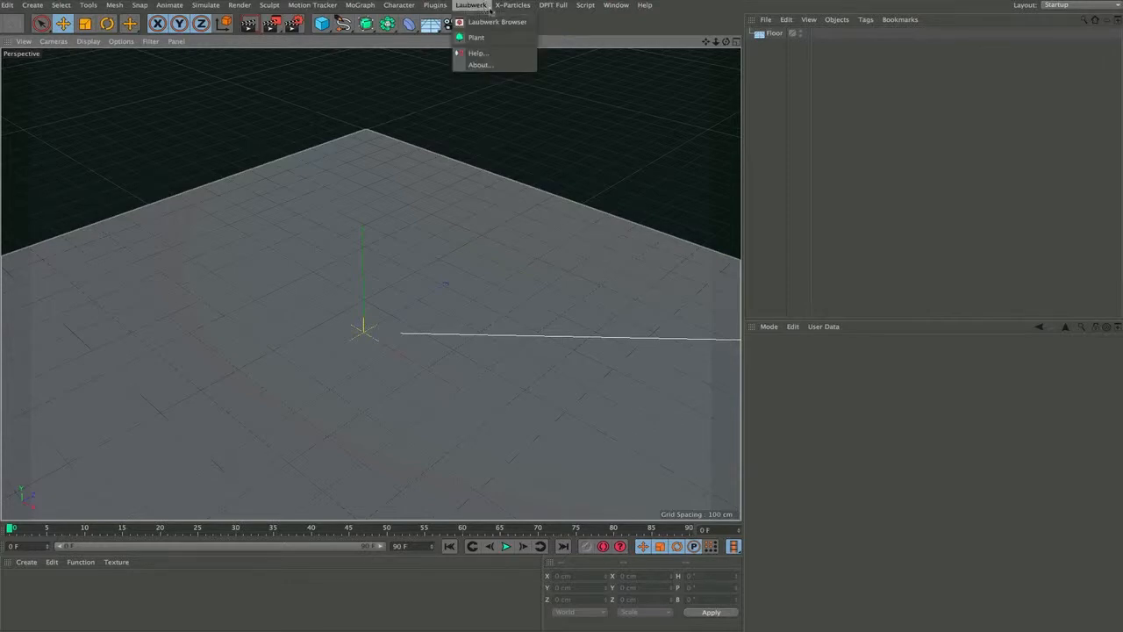
click(481, 14)
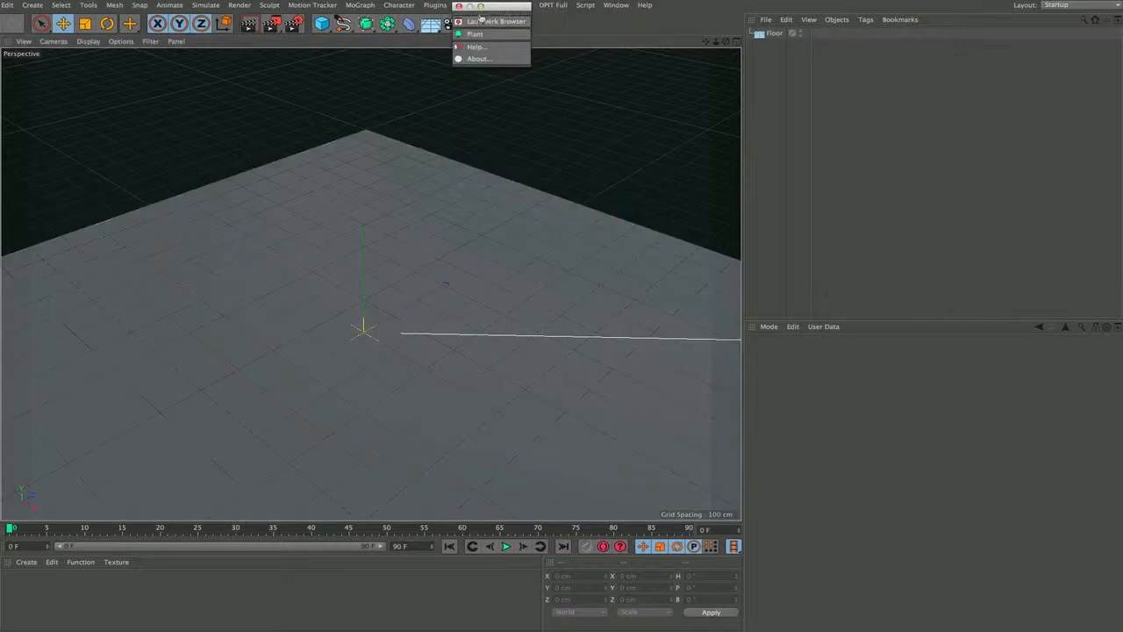
drag(480, 14, 820, 86)
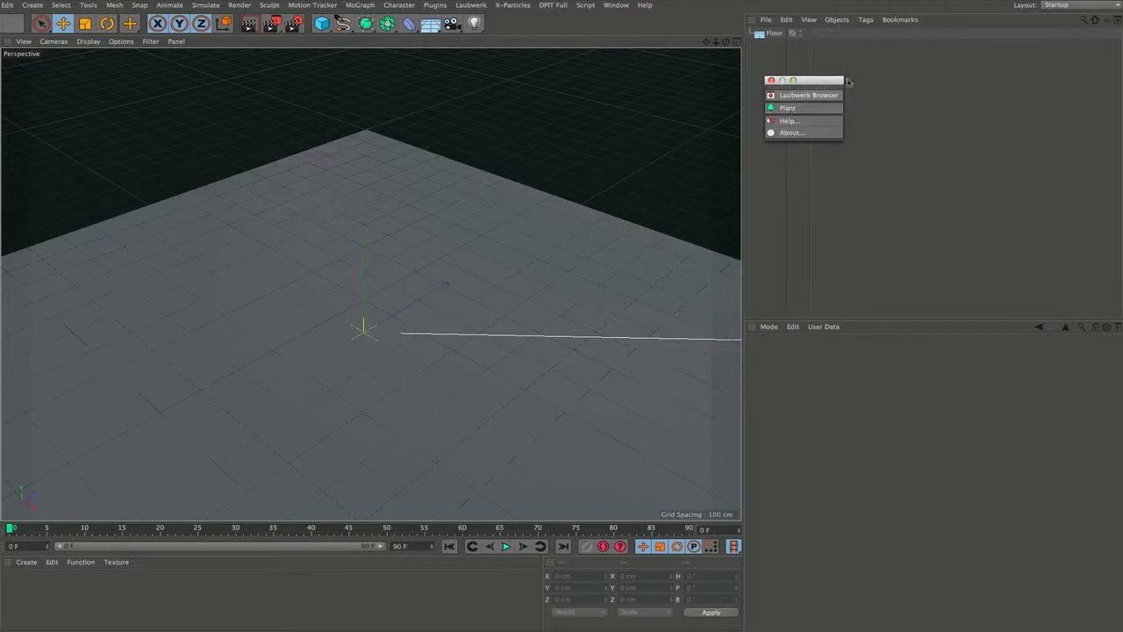
click(825, 94)
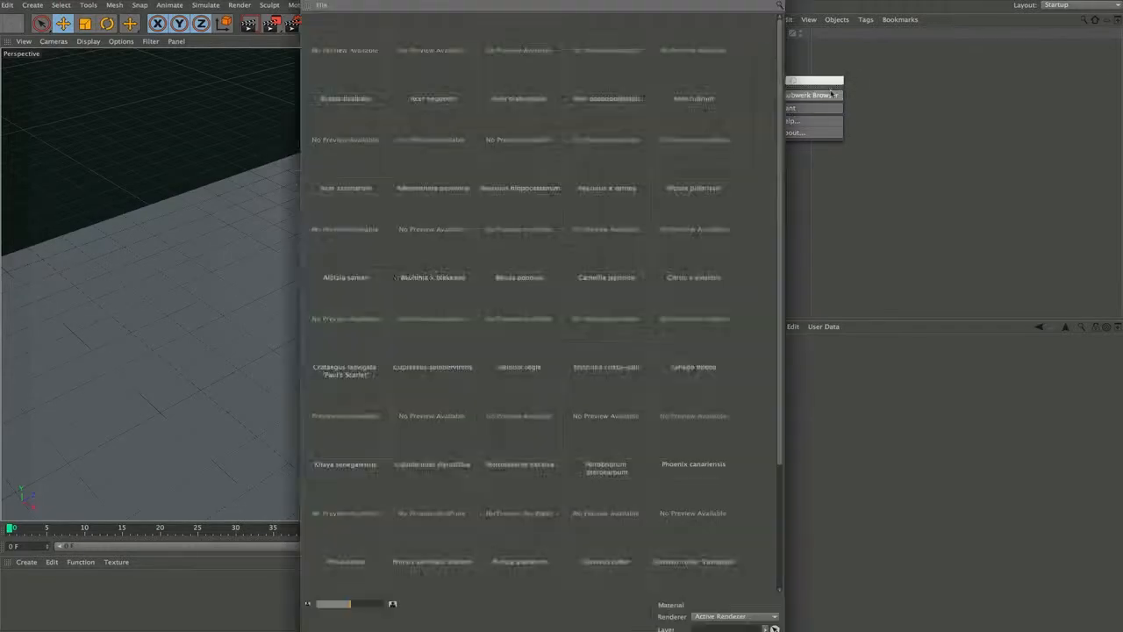
Step: Reposition and widen the Laubwerk Browser so all plants fit, and shrink the plant thumbnails slightly
drag(729, 1, 480, 1)
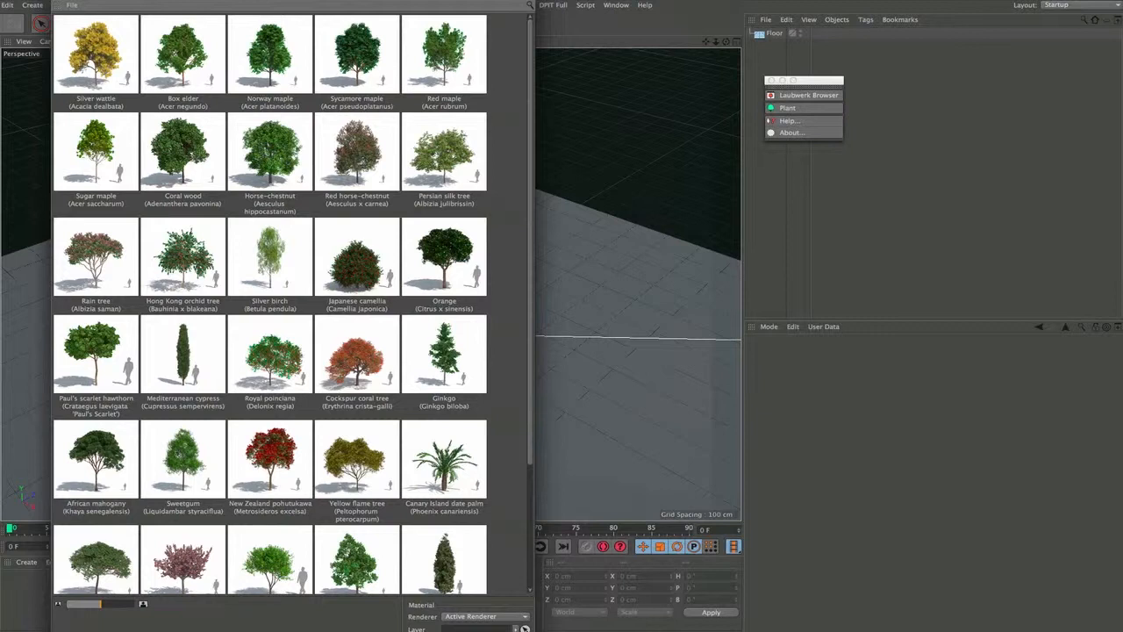
drag(531, 630, 968, 536)
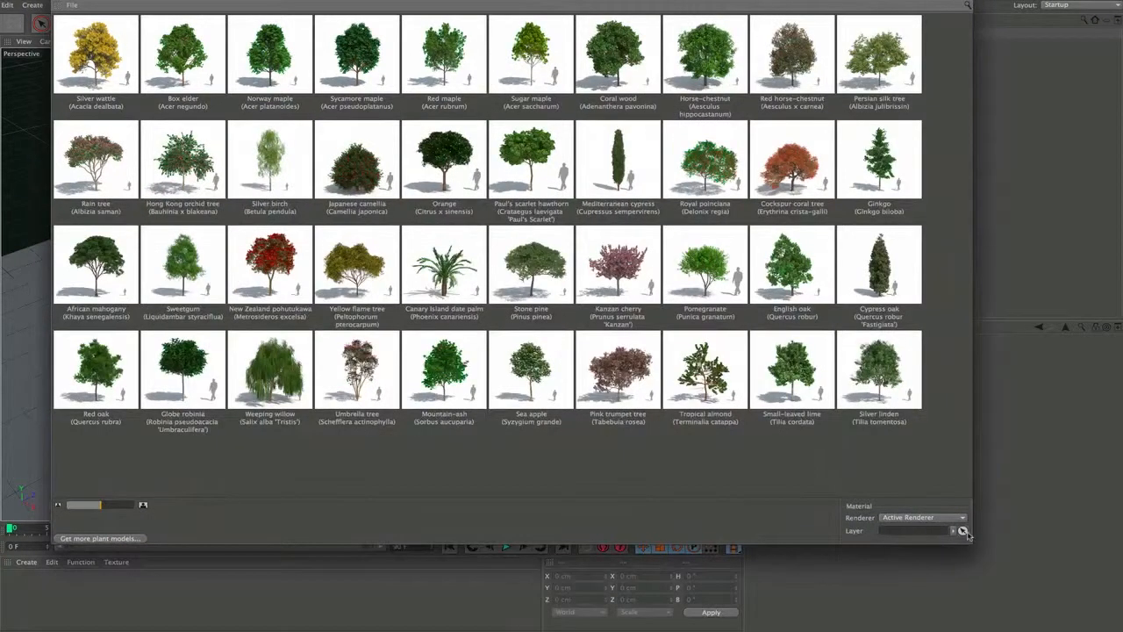
drag(102, 506, 101, 507)
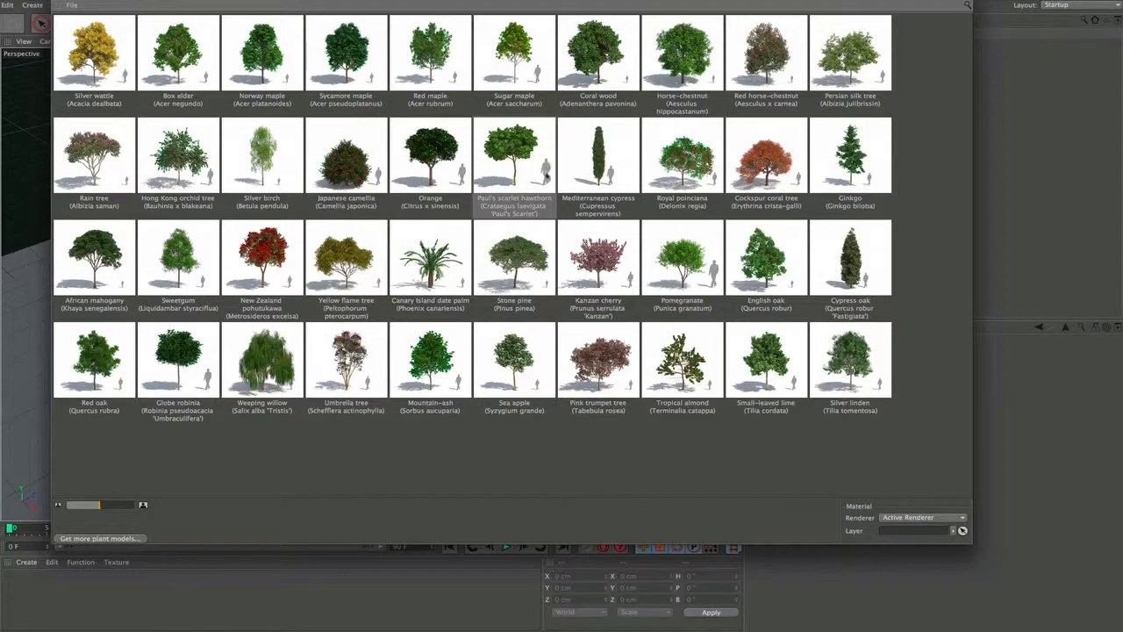
Step: Add a Sugar maple (Acer saccharum) from the plant library to the scene and close the library
mouse_move(498, 164)
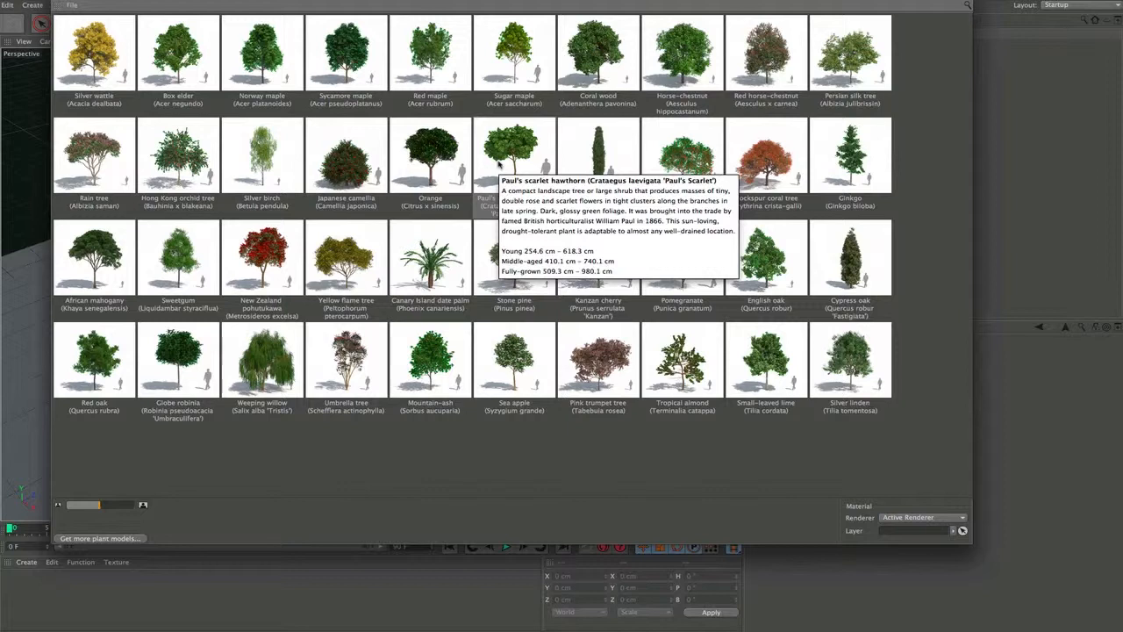
mouse_move(530, 242)
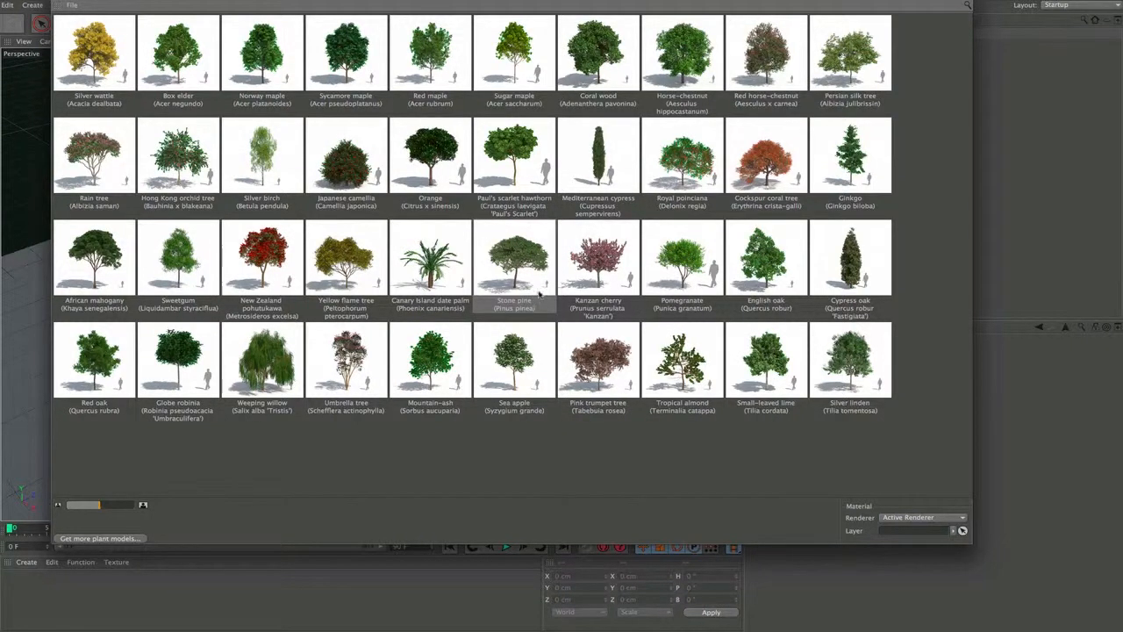
click(519, 72)
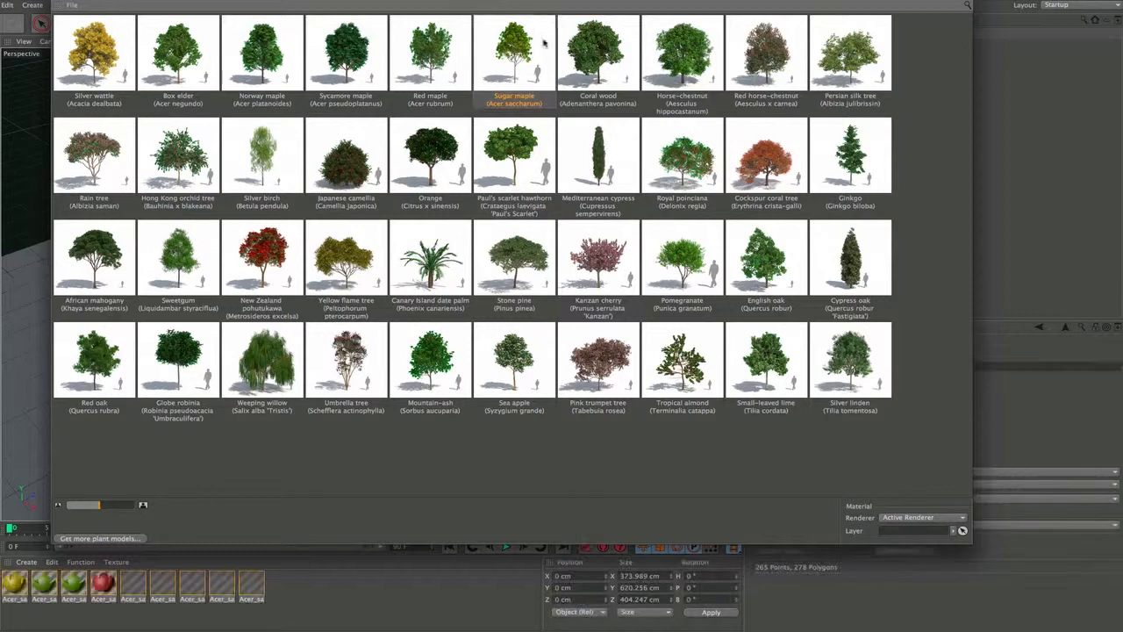
click(59, 1)
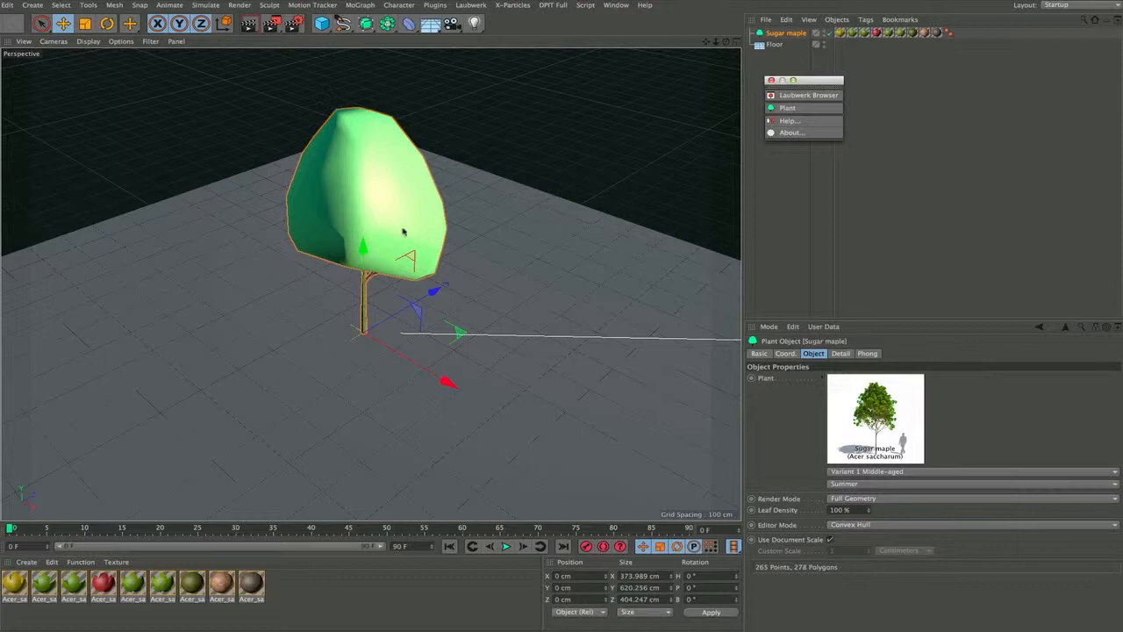
Step: Add the Global Illumination effect to the render settings
alt+drag(370, 257, 318, 252)
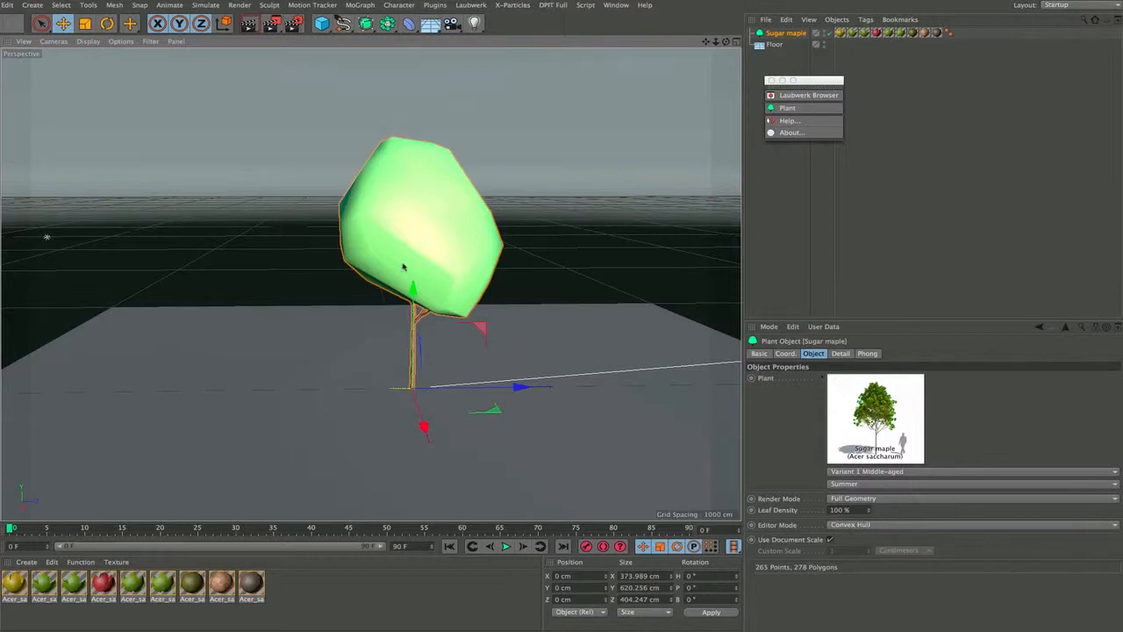
mouse_move(404, 268)
alt+mouse_down()
mouse_move(488, 233)
mouse_move(401, 284)
alt+mouse_up()
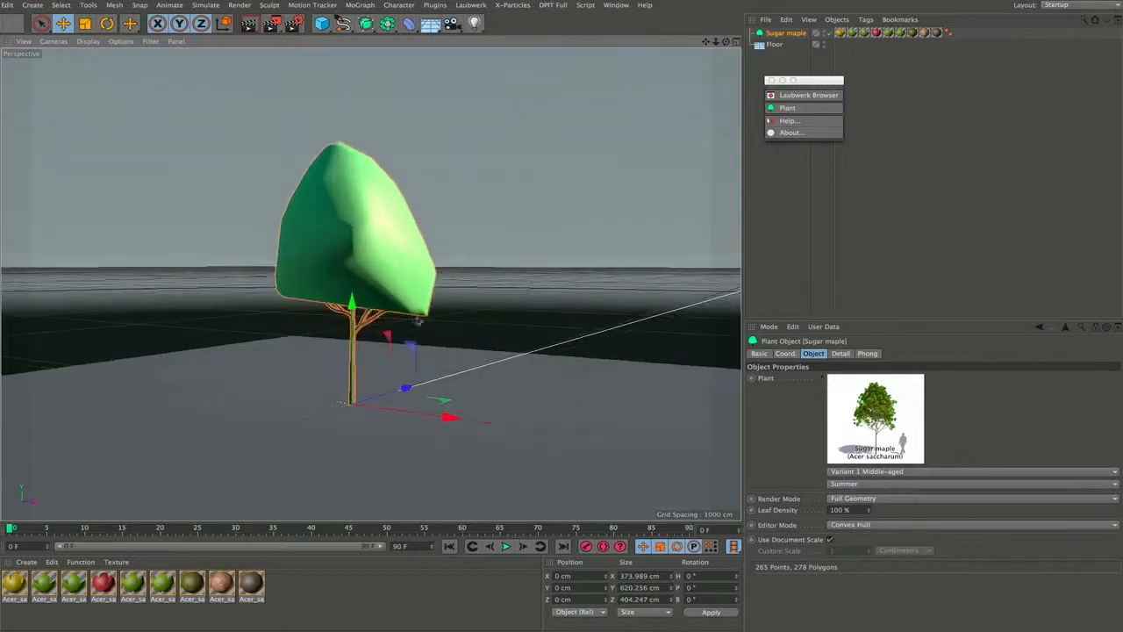
alt+drag(398, 271, 391, 355)
alt+drag(414, 287, 452, 244)
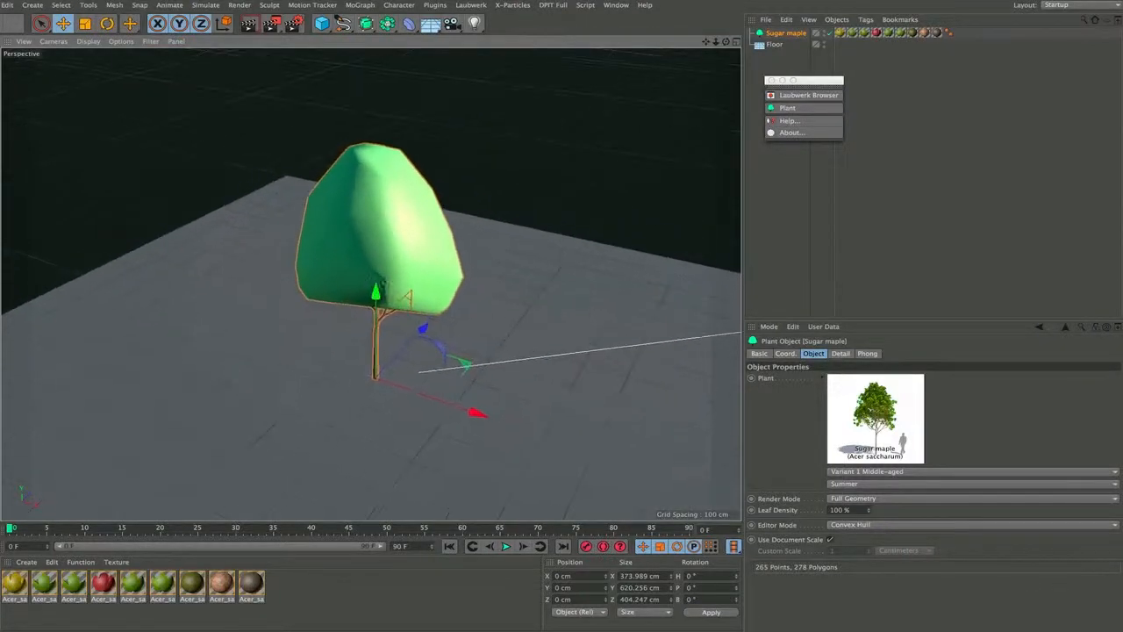
click(295, 23)
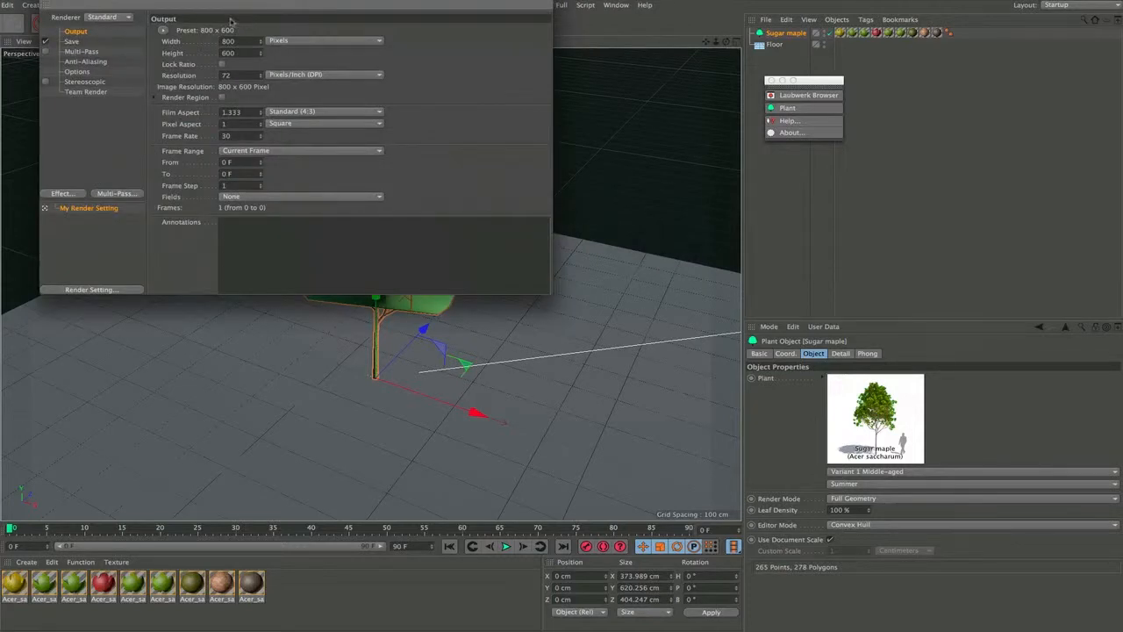
click(93, 61)
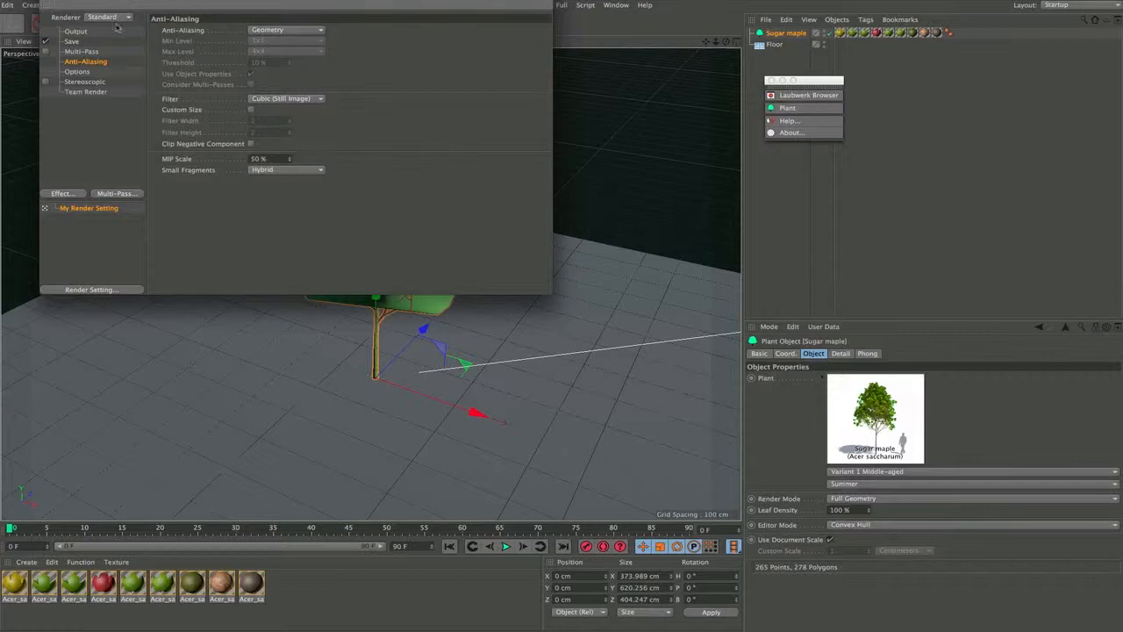
click(74, 195)
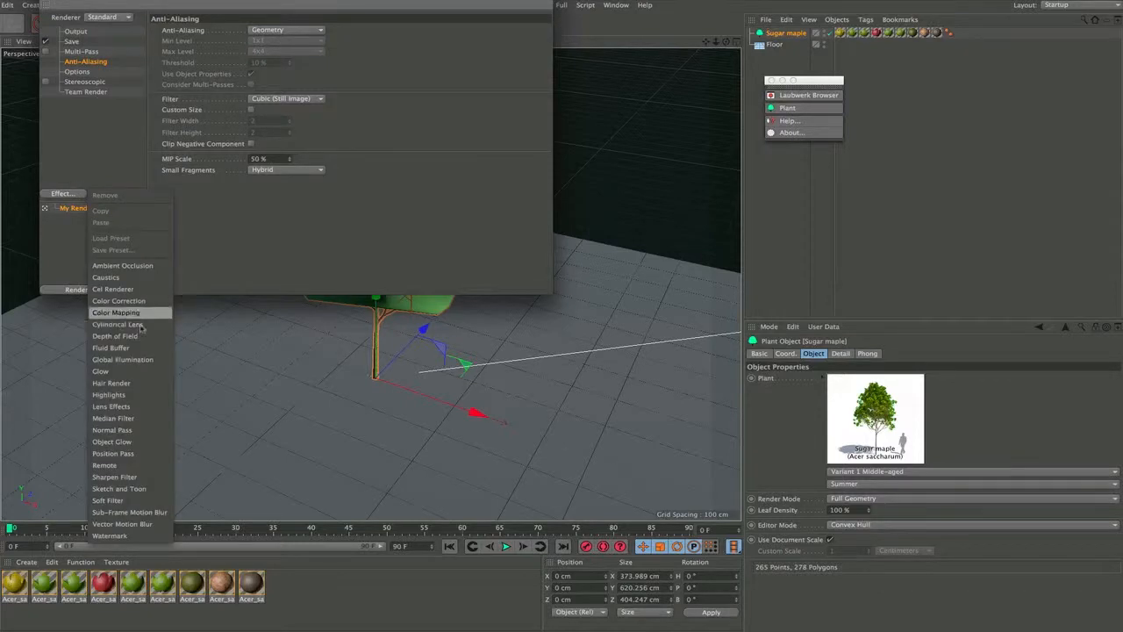
click(144, 359)
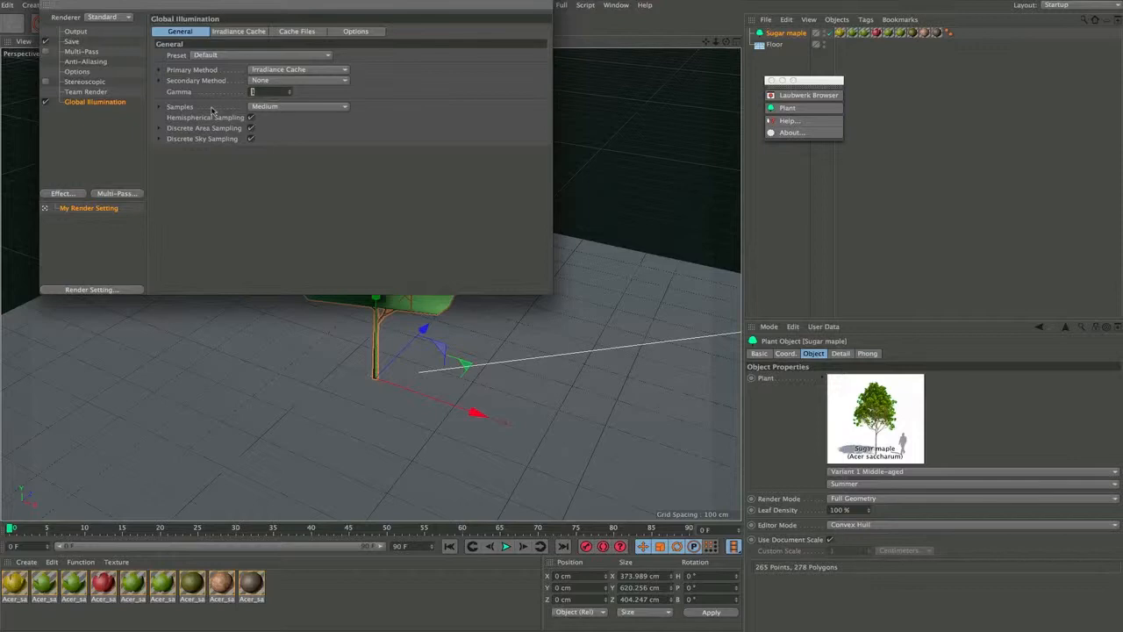
Step: Set Global Illumination to the Exterior - HDR Image preset with a gamma of 2.2 and close the render settings
text(2.2)
click(237, 55)
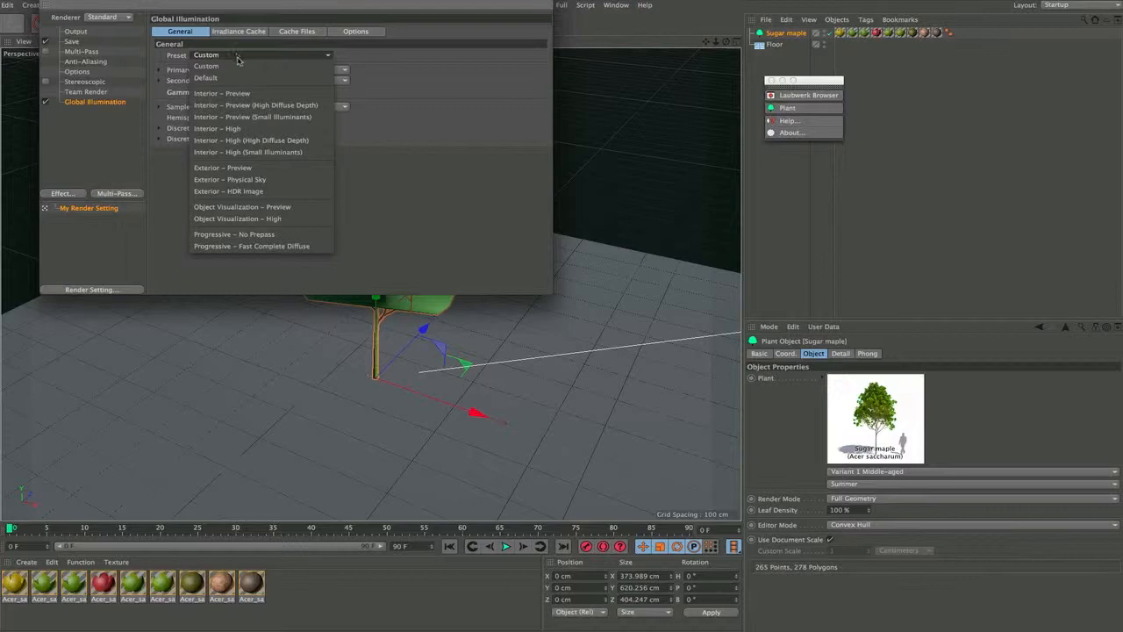
click(259, 192)
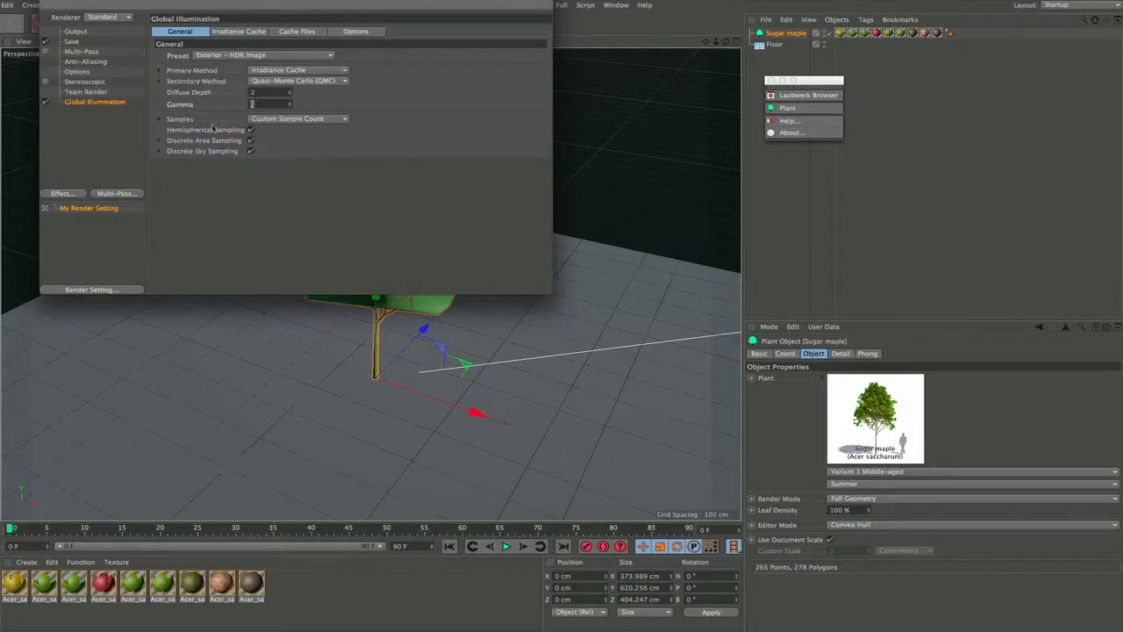
text(2.2)
key(Return)
click(53, 7)
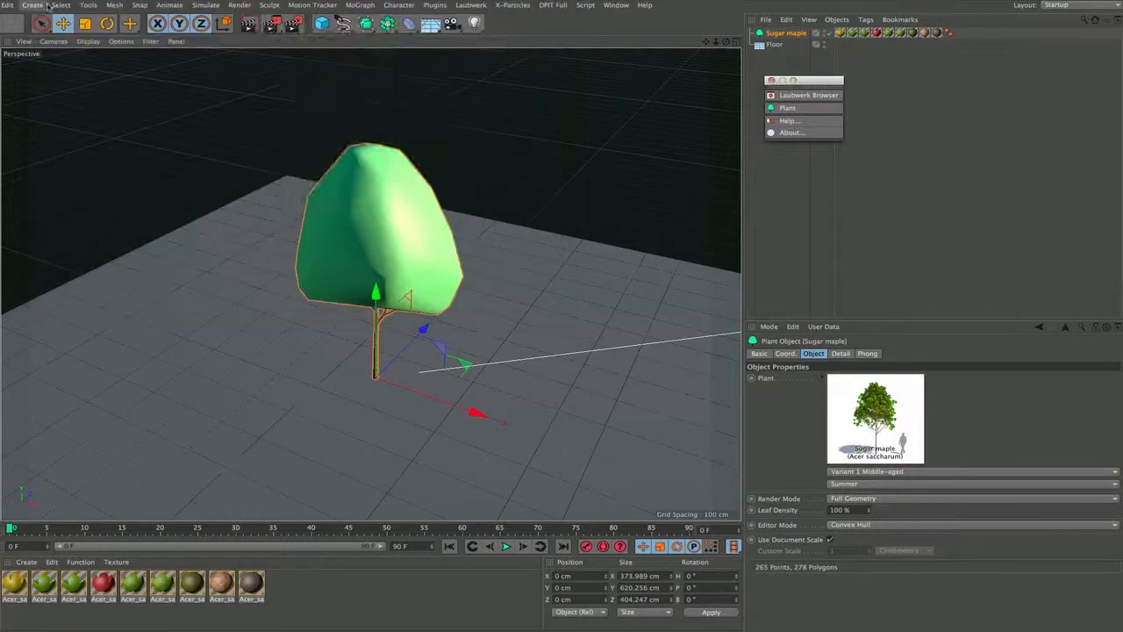
Step: Turn on the Interactive Render Region and enlarge it to enclose the whole sugar maple
click(272, 22)
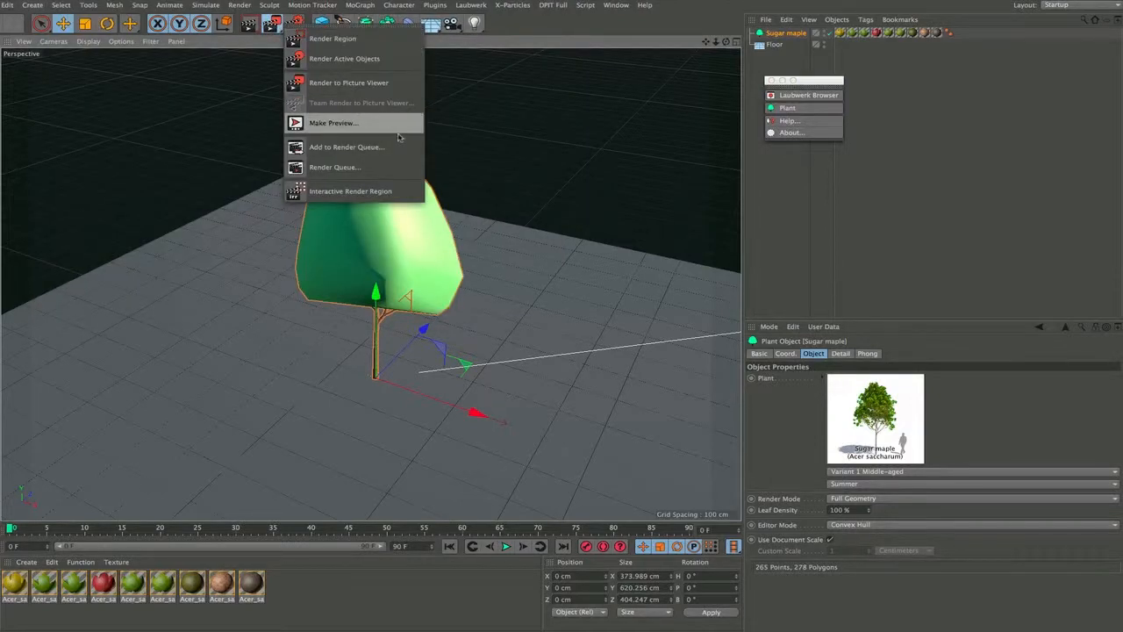
click(386, 190)
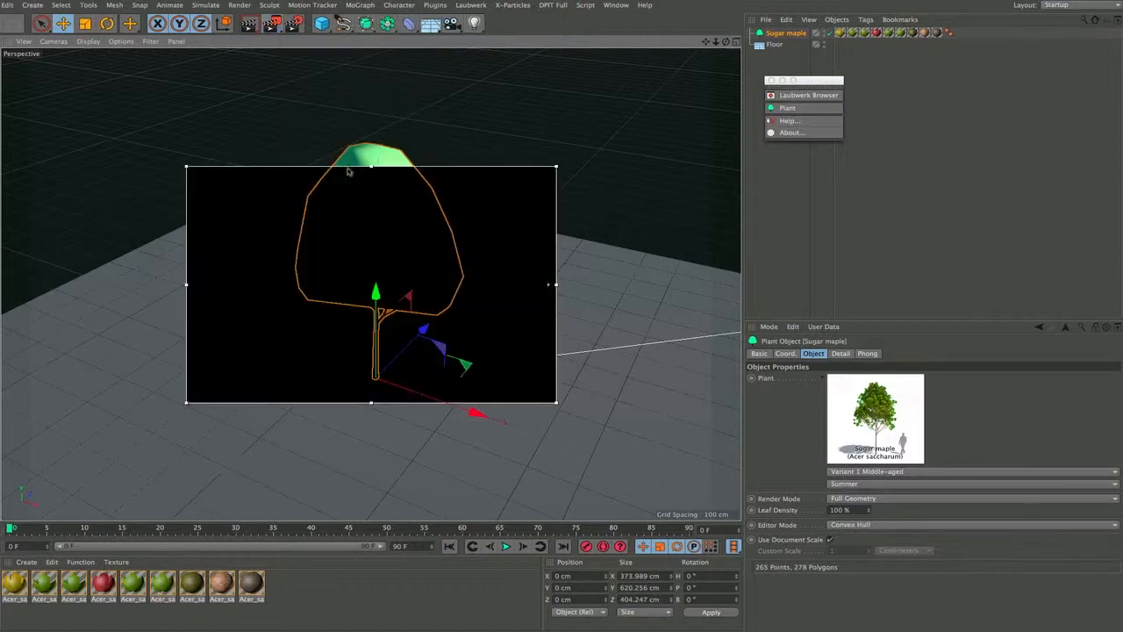
drag(369, 166, 372, 97)
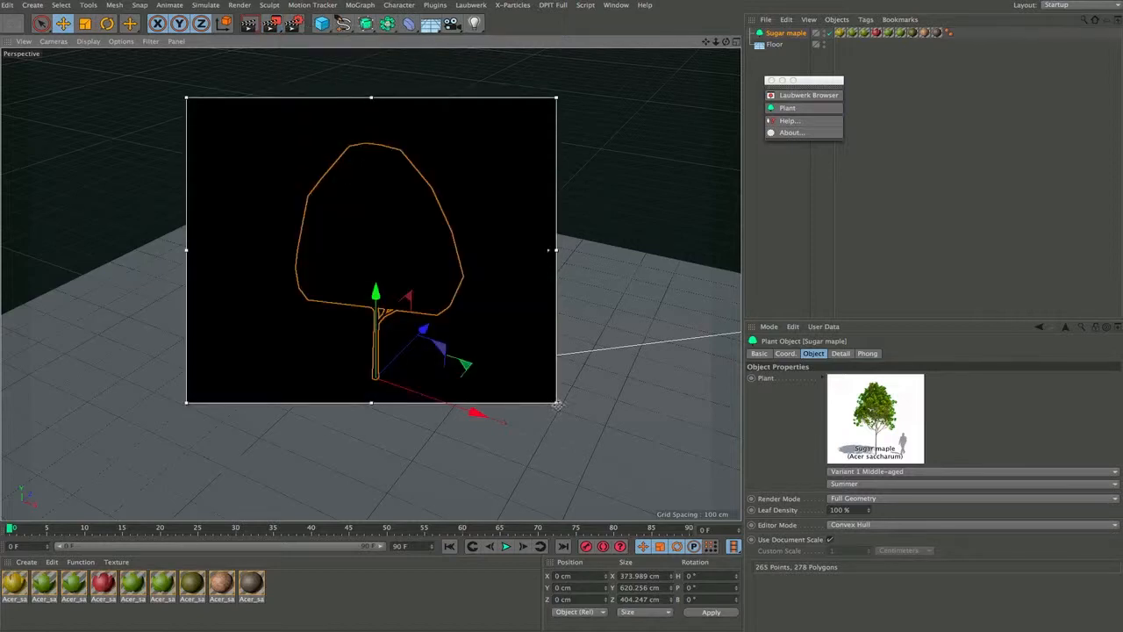
drag(557, 405, 636, 477)
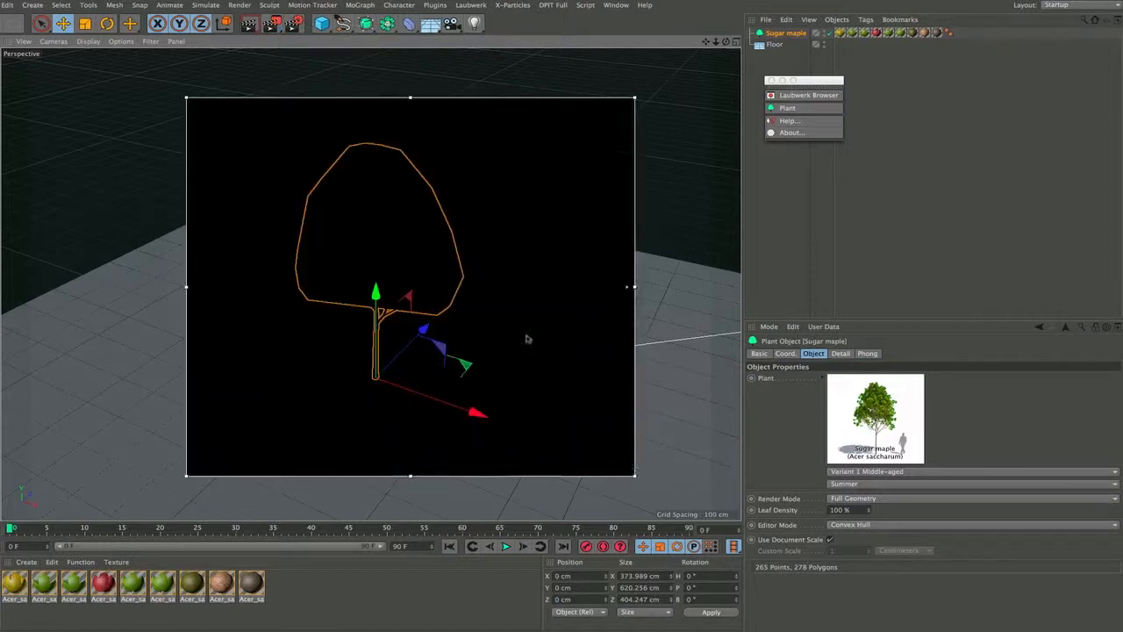
key(super+z)
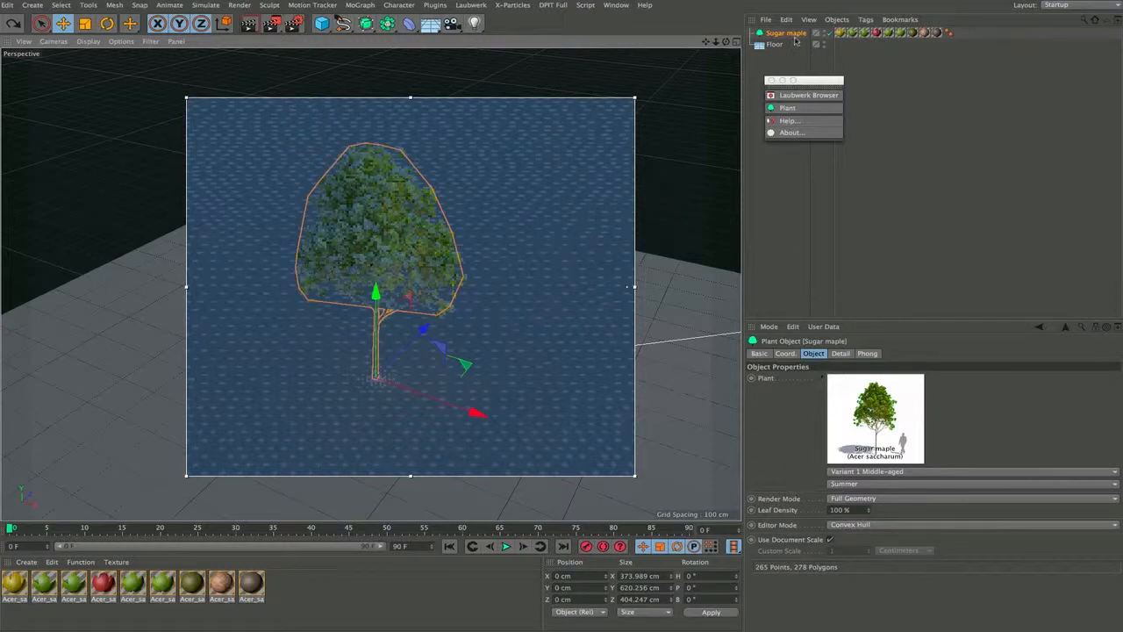
Step: Preview the sugar maple with its render mode set to Convex Hull, and restore Full Geometry
click(860, 499)
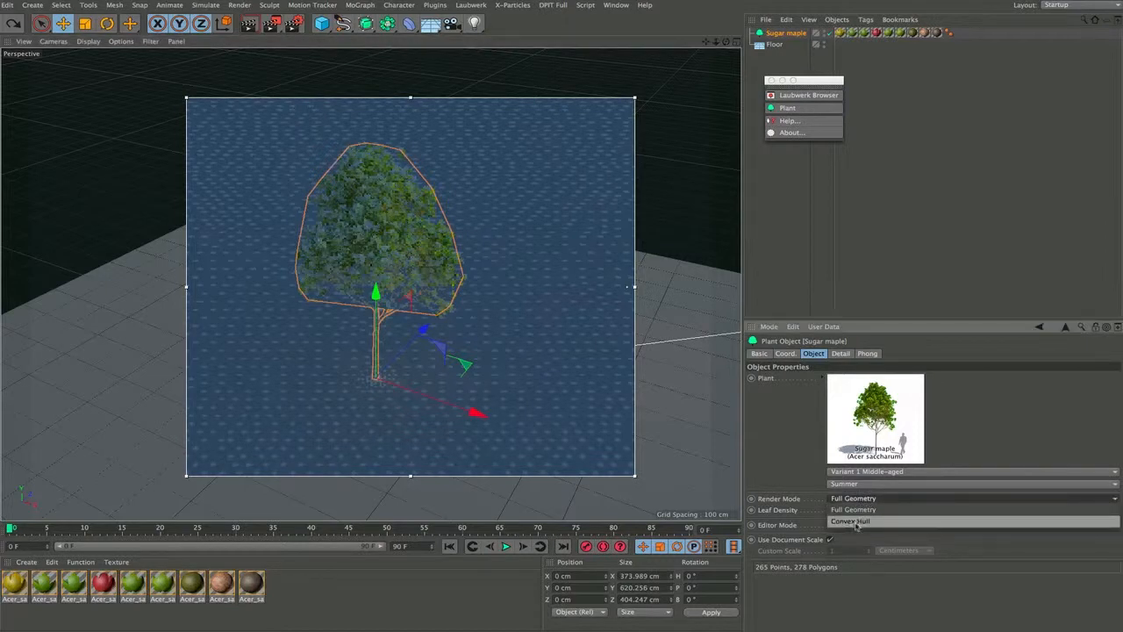
click(857, 523)
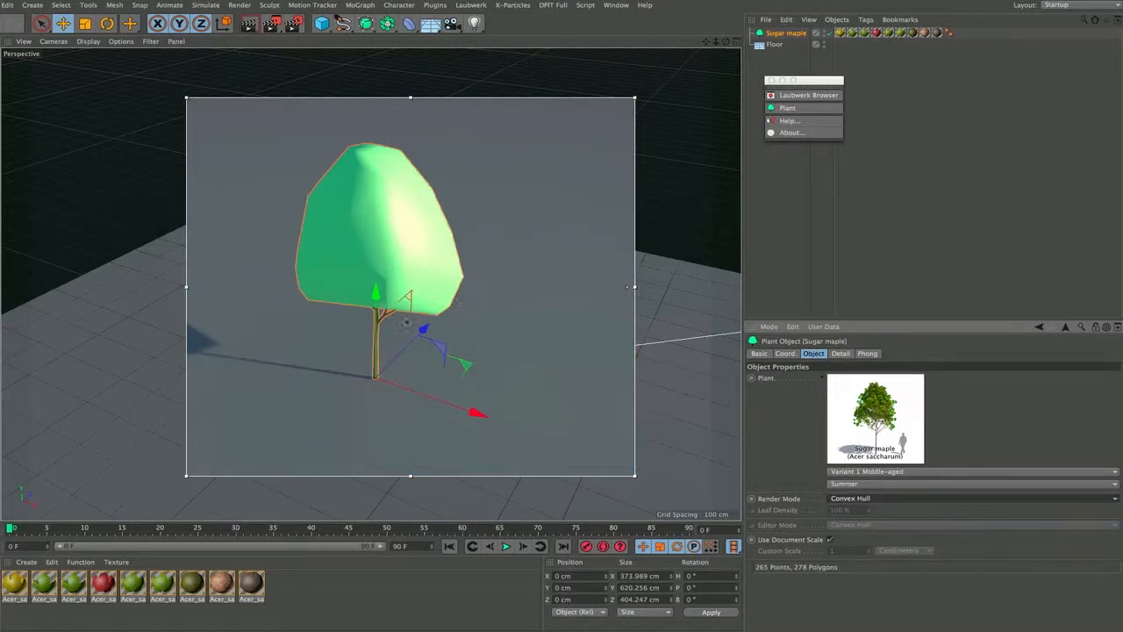
click(864, 499)
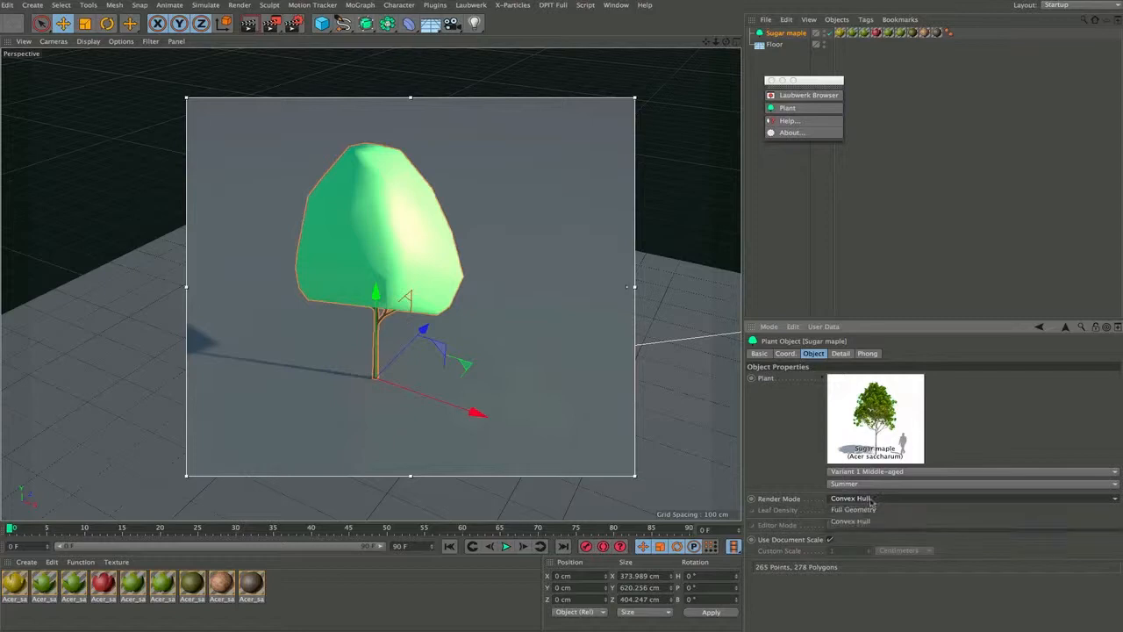
click(864, 510)
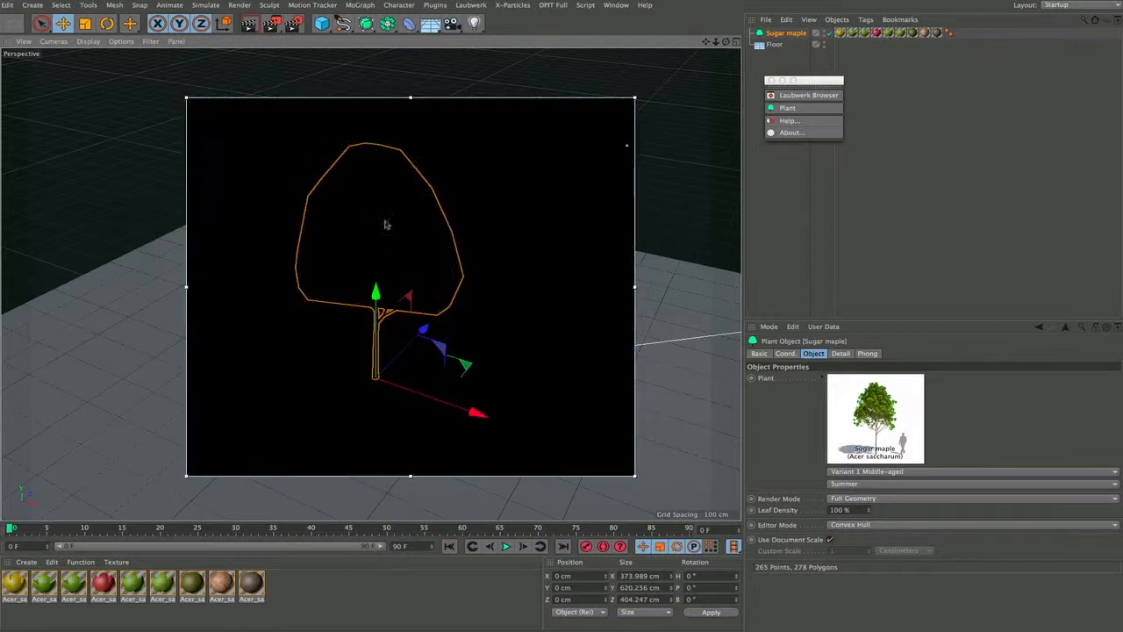
Step: Examine the sugar maple's rendered foliage up close and the properties of its Acer_saccharum_lf_02_su_fr texture tag
scroll(494, 206, up, 10)
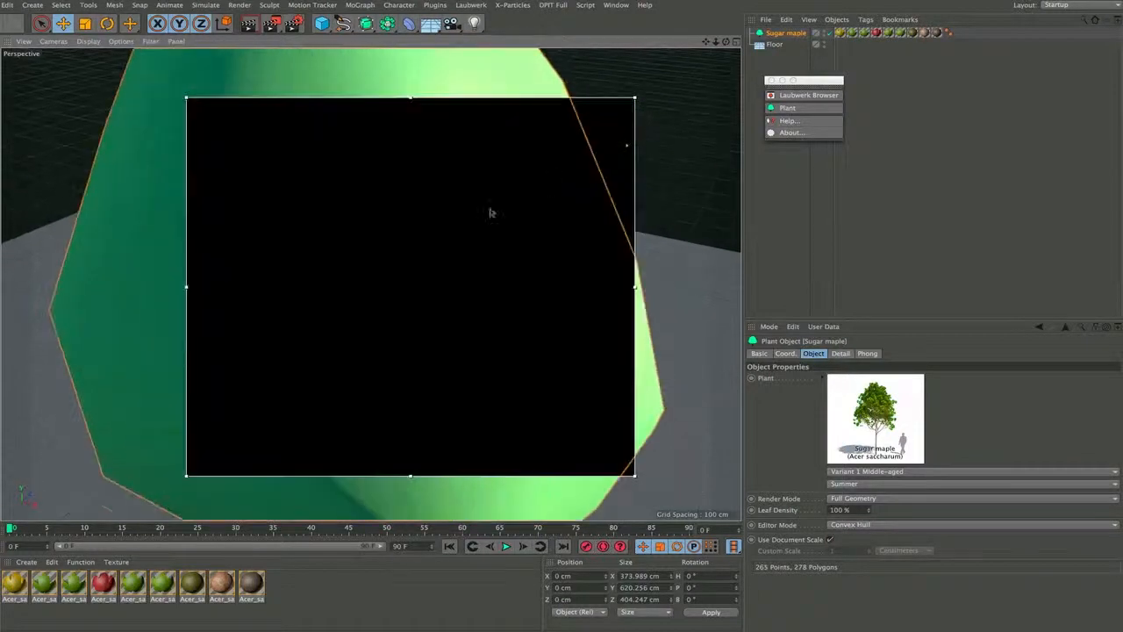
scroll(459, 298, up, 8)
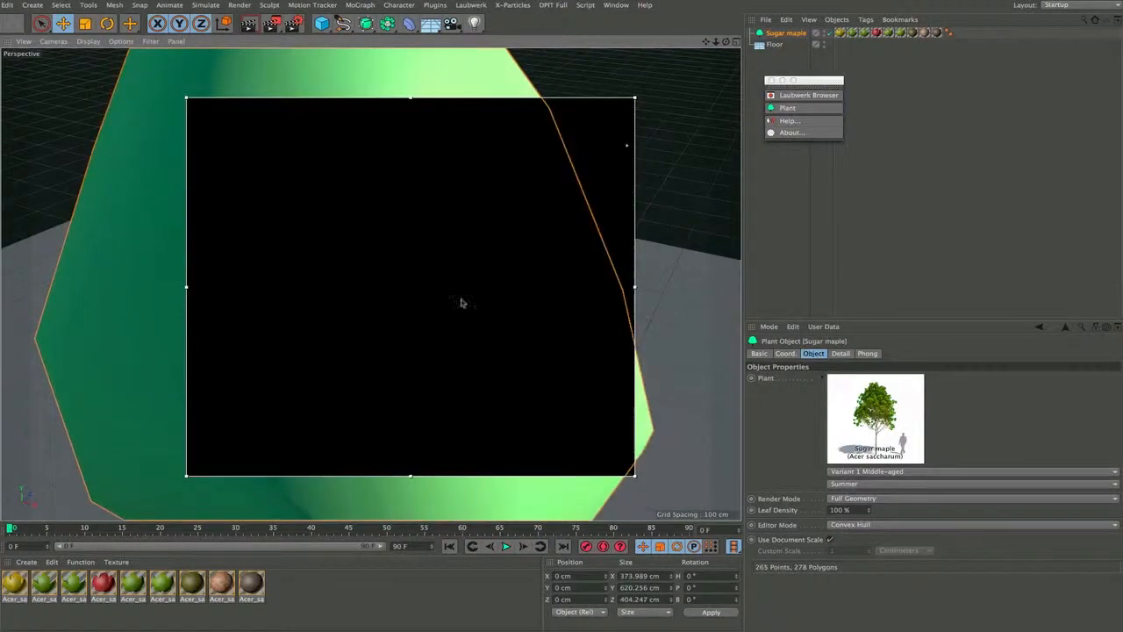
scroll(419, 274, up, 6)
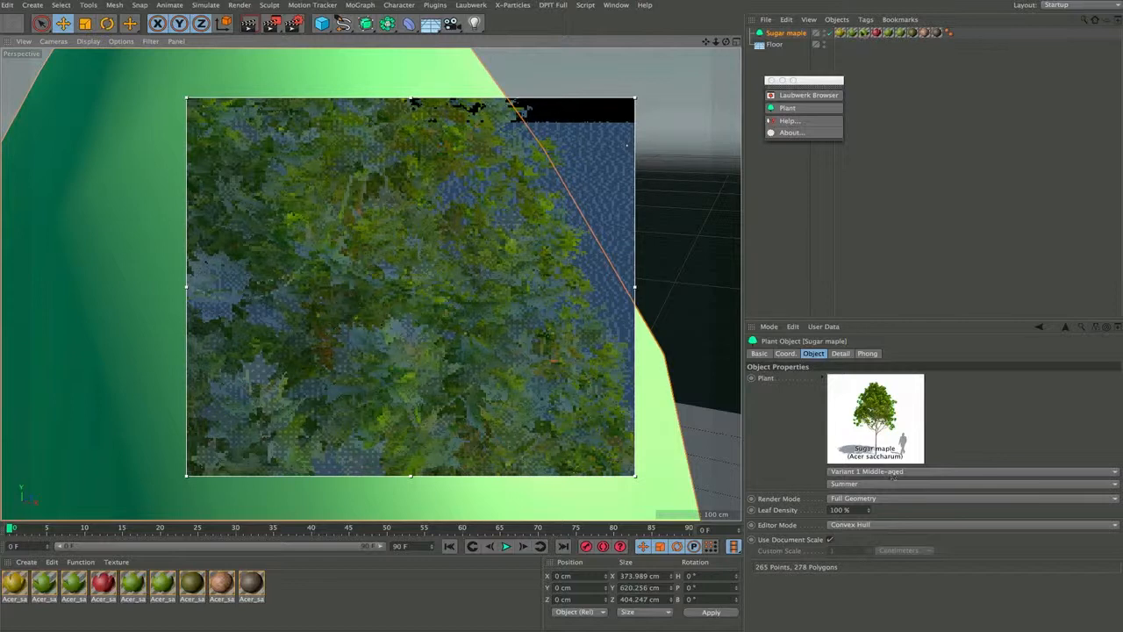
click(848, 33)
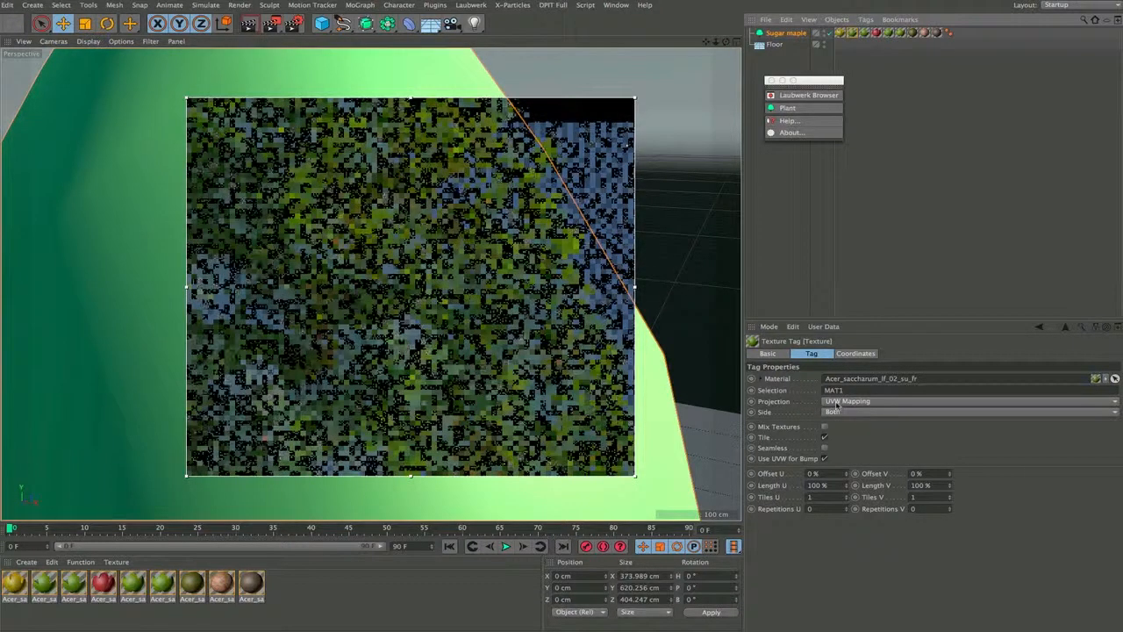
Step: Turn off the Interactive Render Region and select the Sugar maple object
click(272, 24)
click(347, 191)
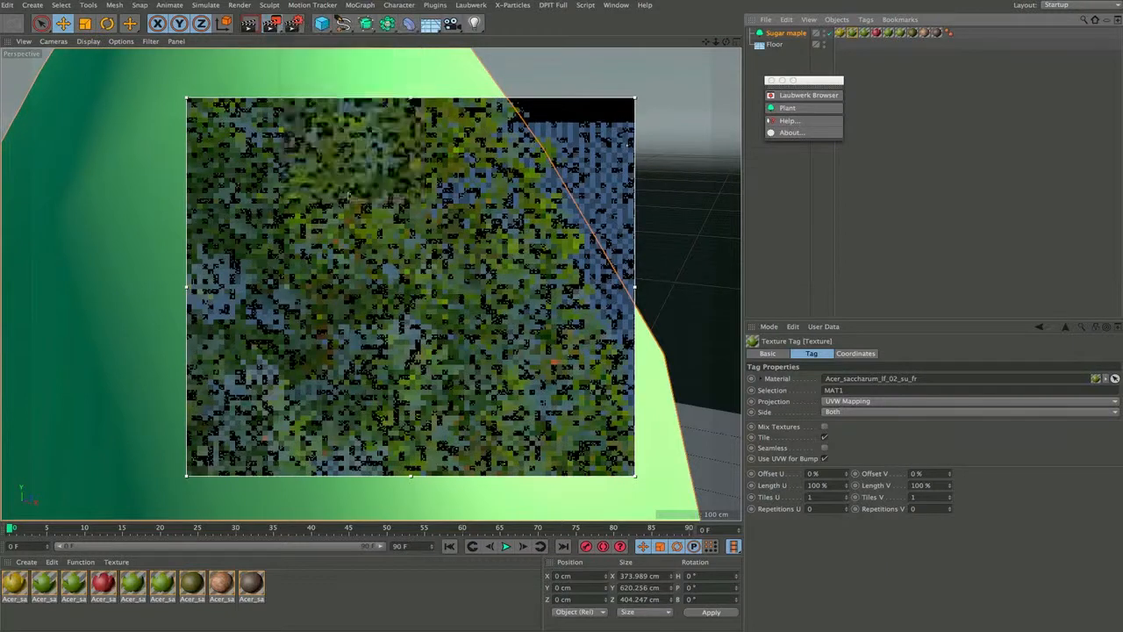
click(794, 34)
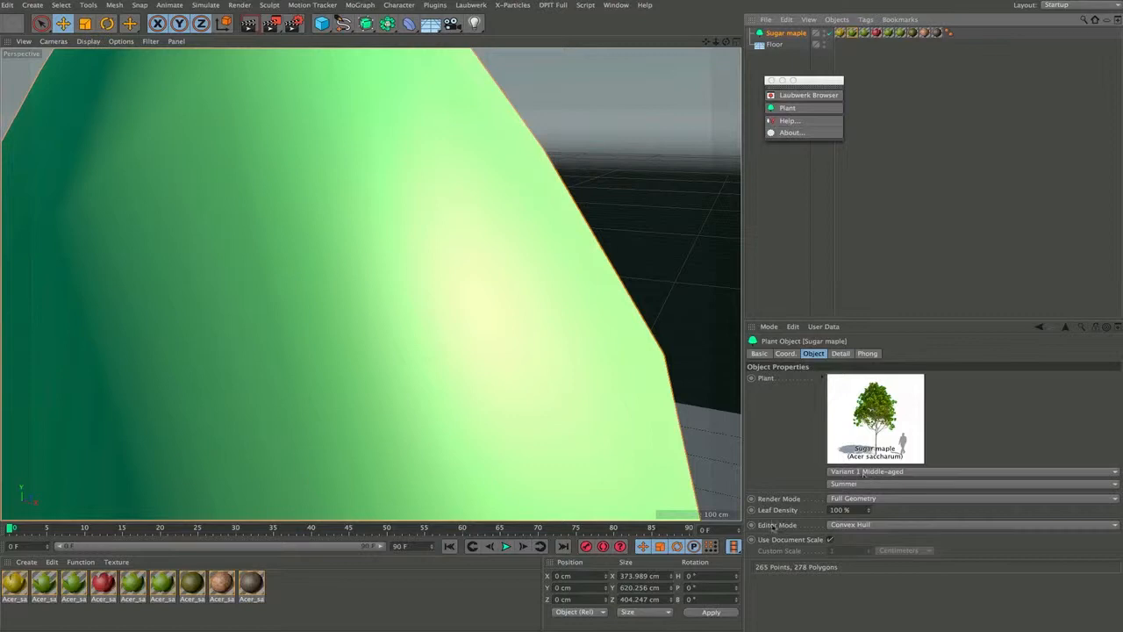
Step: Set the sugar maple's editor mode to Skeleton and inspect its branch structure from several angles
click(866, 525)
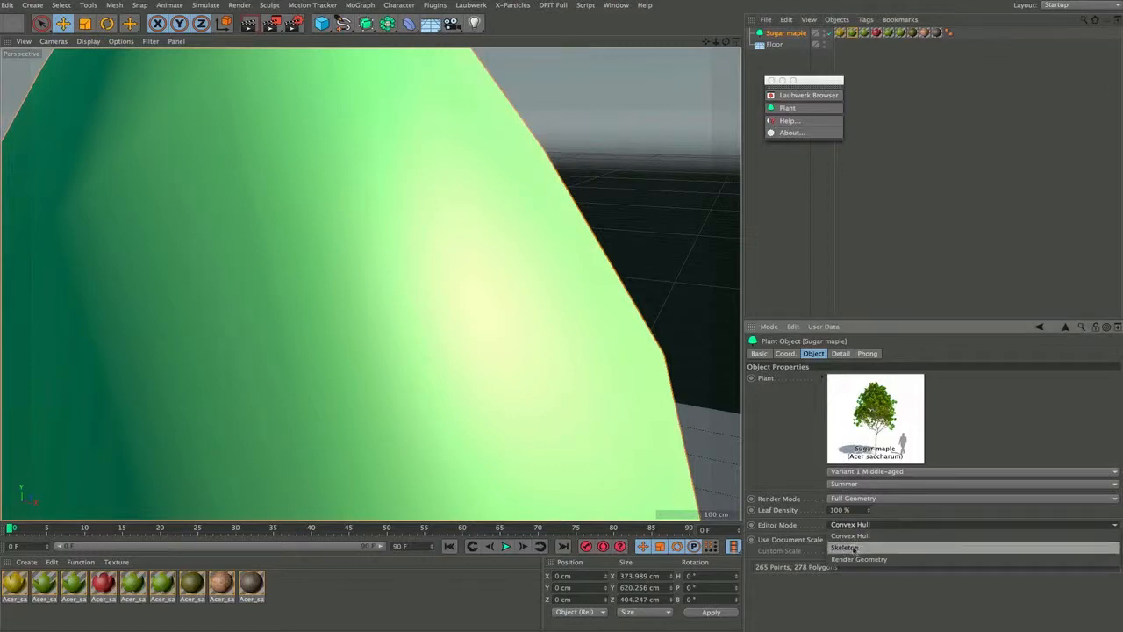
click(851, 548)
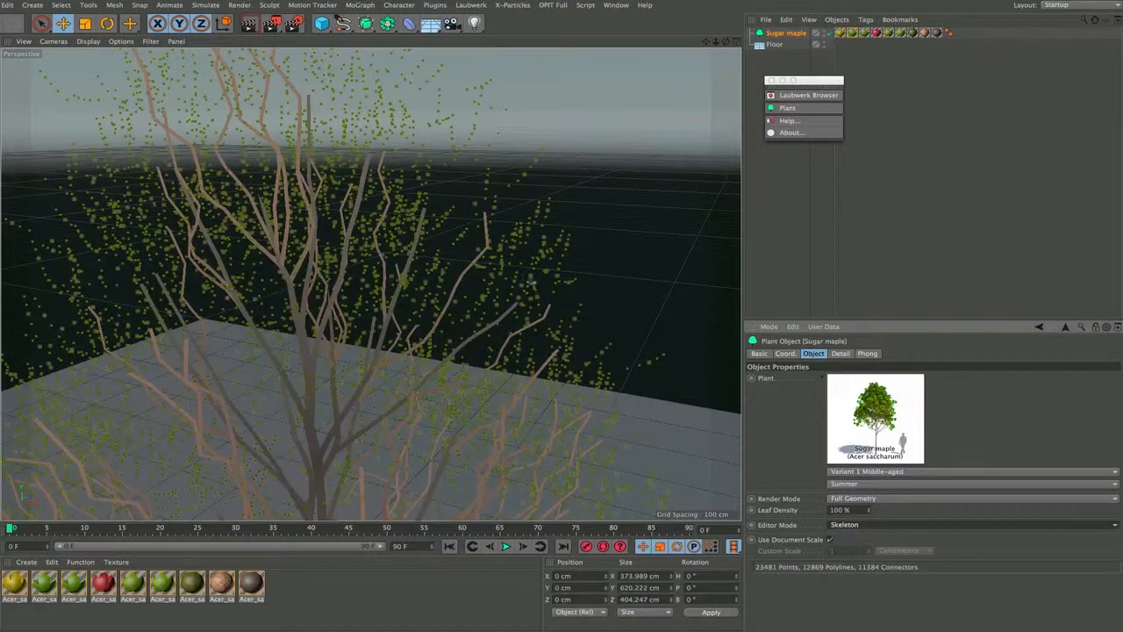
alt+drag(345, 396, 369, 382)
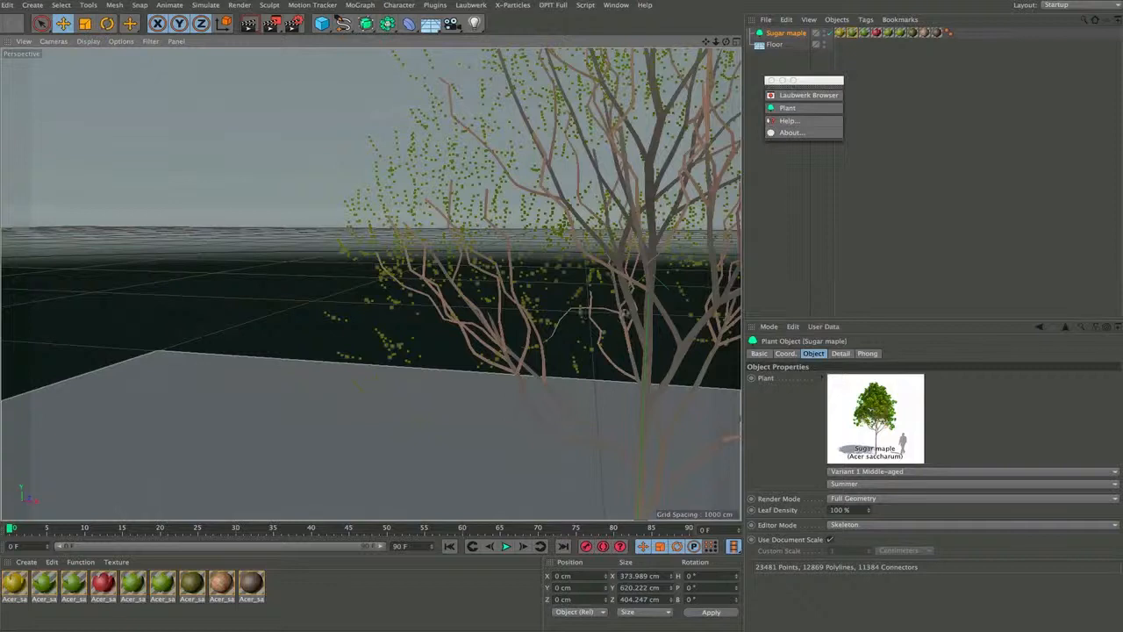
alt+drag(650, 308, 481, 302)
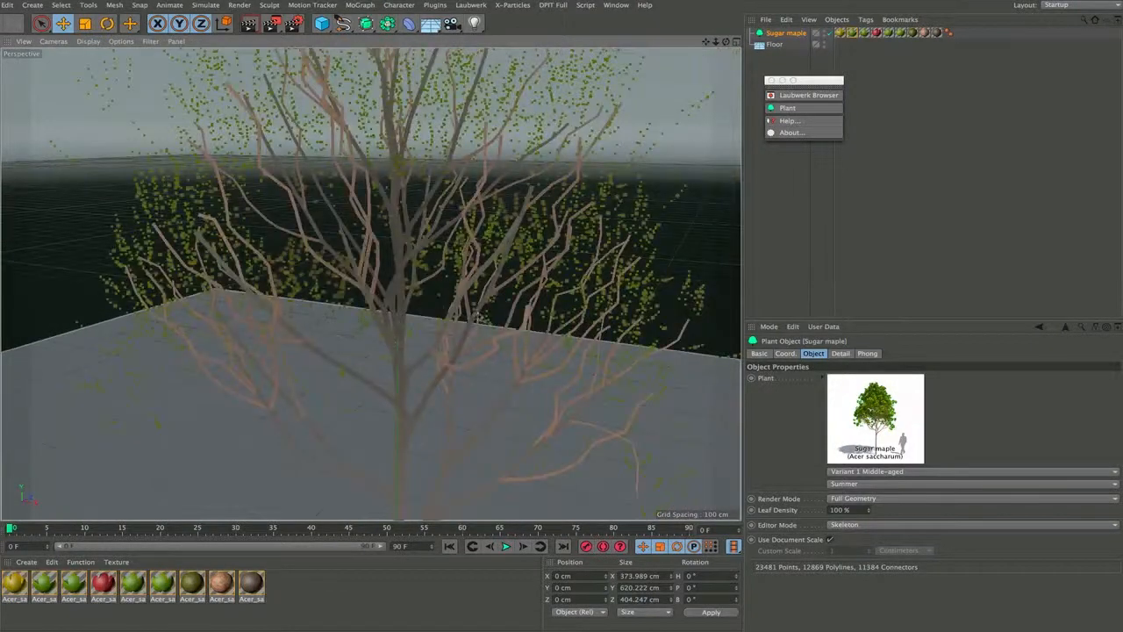
scroll(472, 314, down, 5)
scroll(469, 340, down, 6)
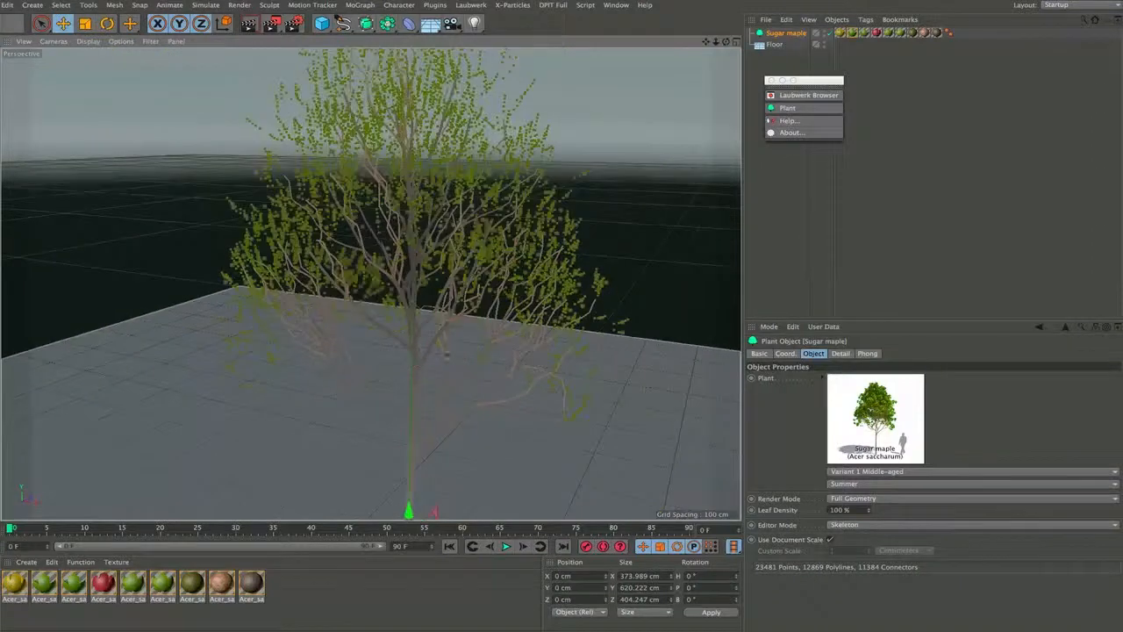
alt+drag(471, 340, 439, 378)
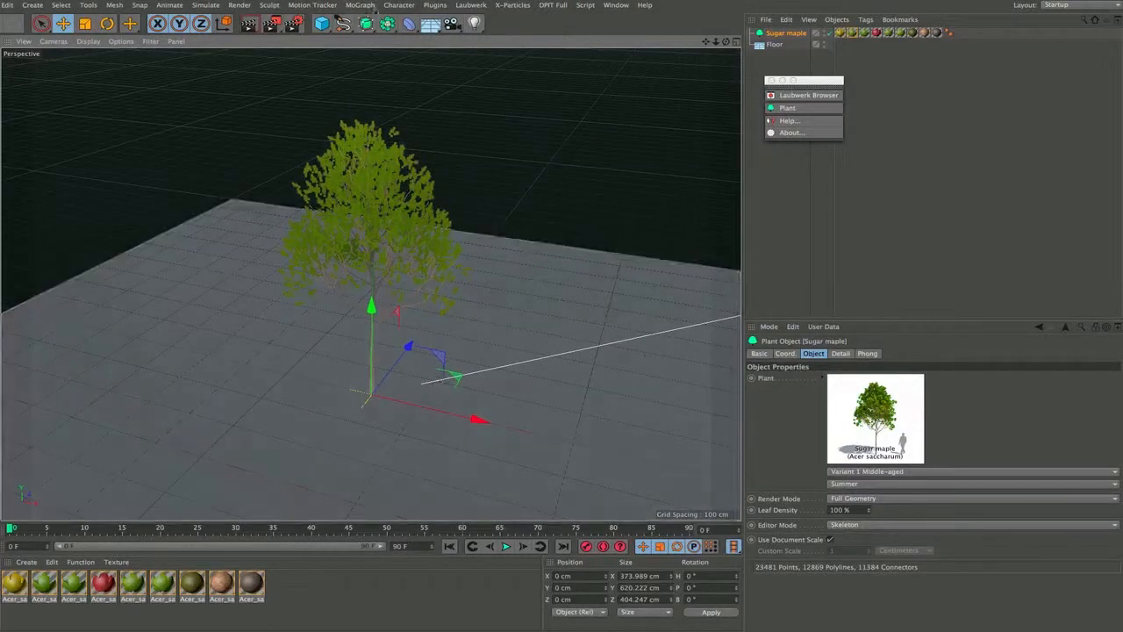
Step: Add a MoGraph Cloner as the parent of the sugar maple
click(369, 6)
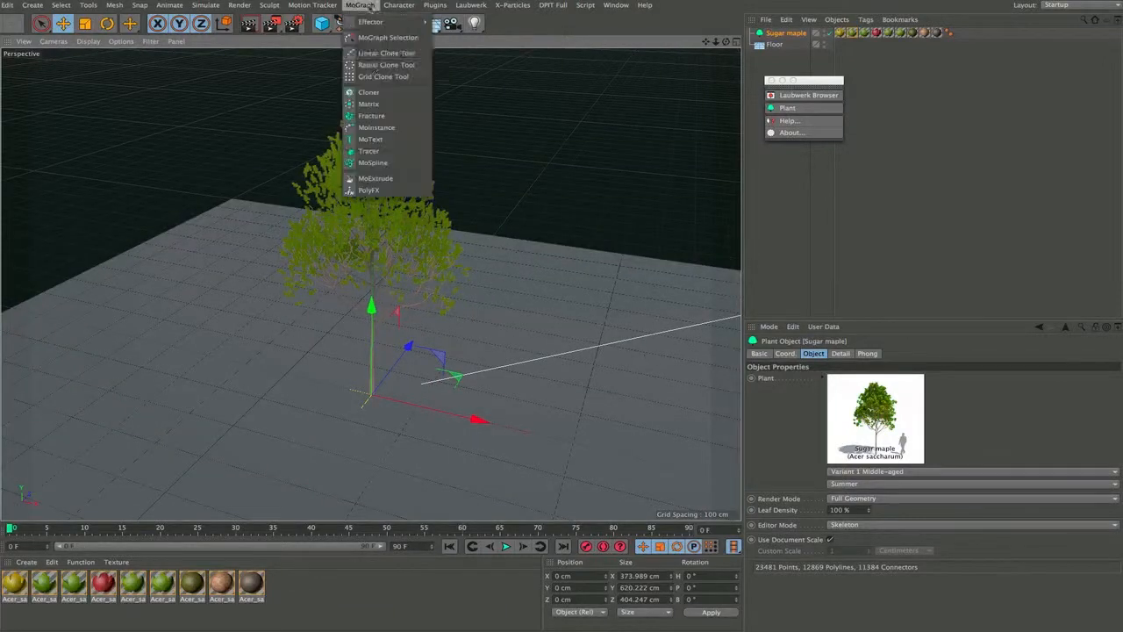
alt+click(376, 93)
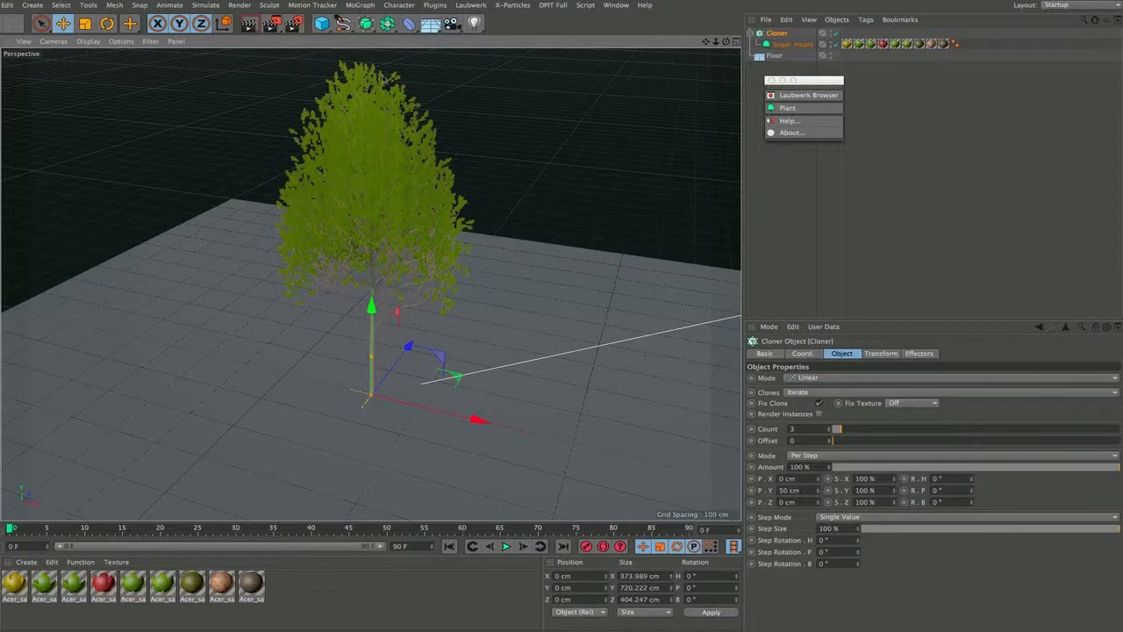
scroll(509, 332, down, 8)
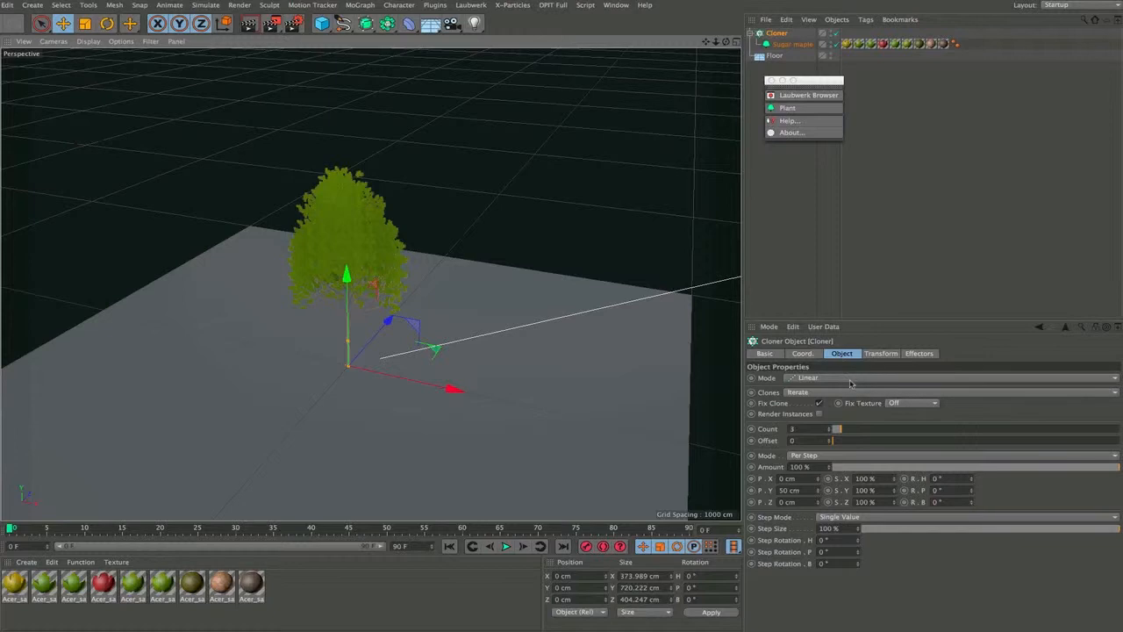
Step: Switch the Cloner to Grid Array mode with a count of 6 × 1 × 6
click(848, 380)
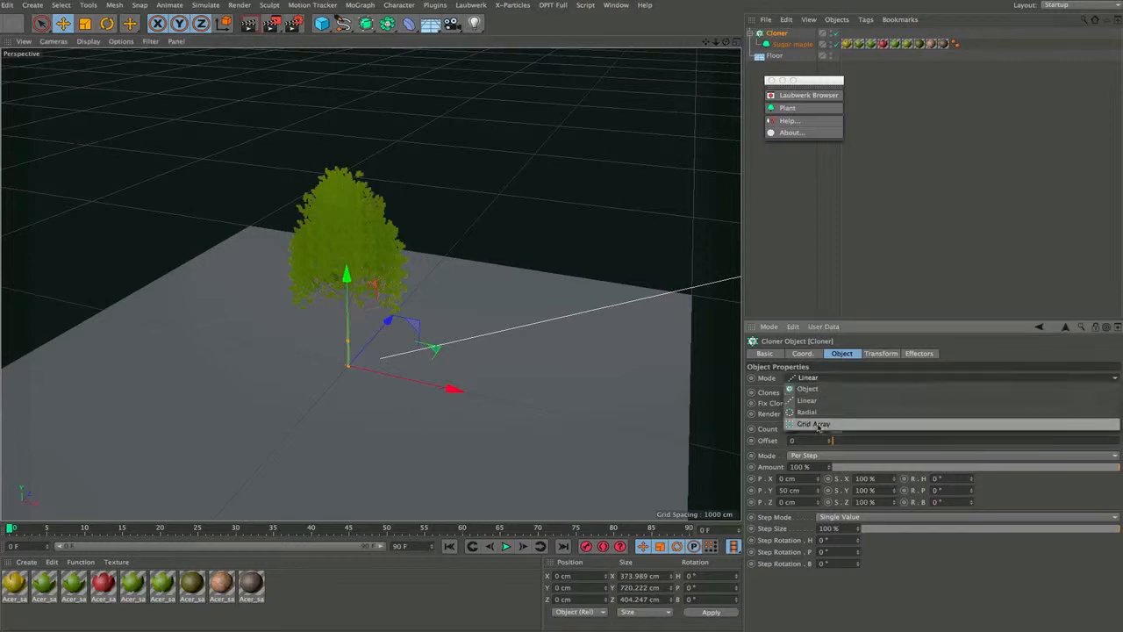
click(820, 425)
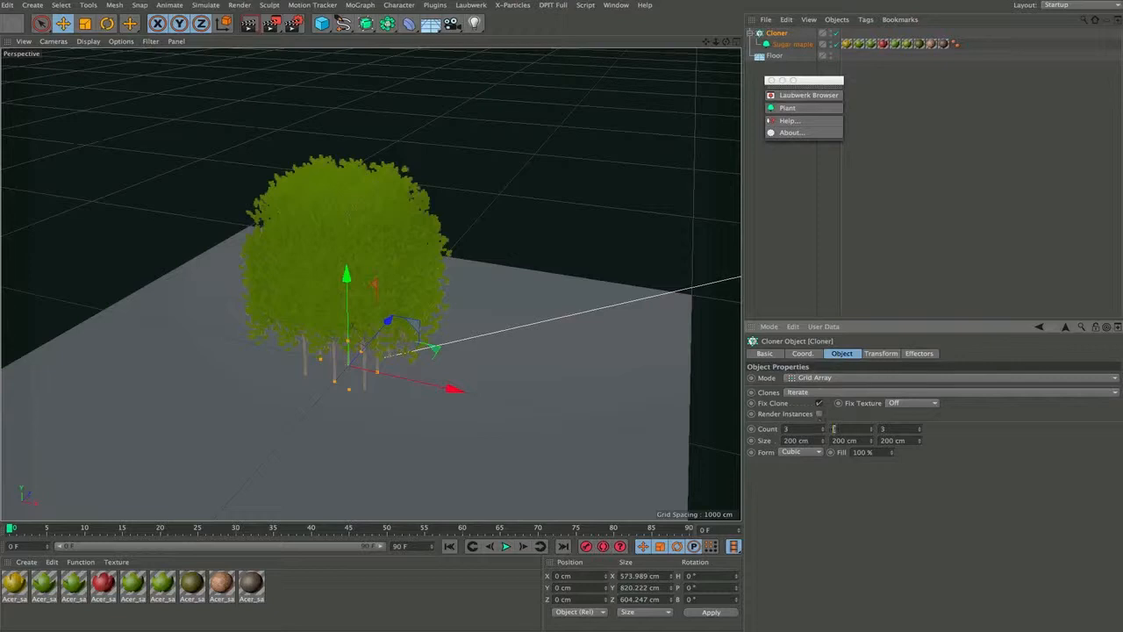
key(Return)
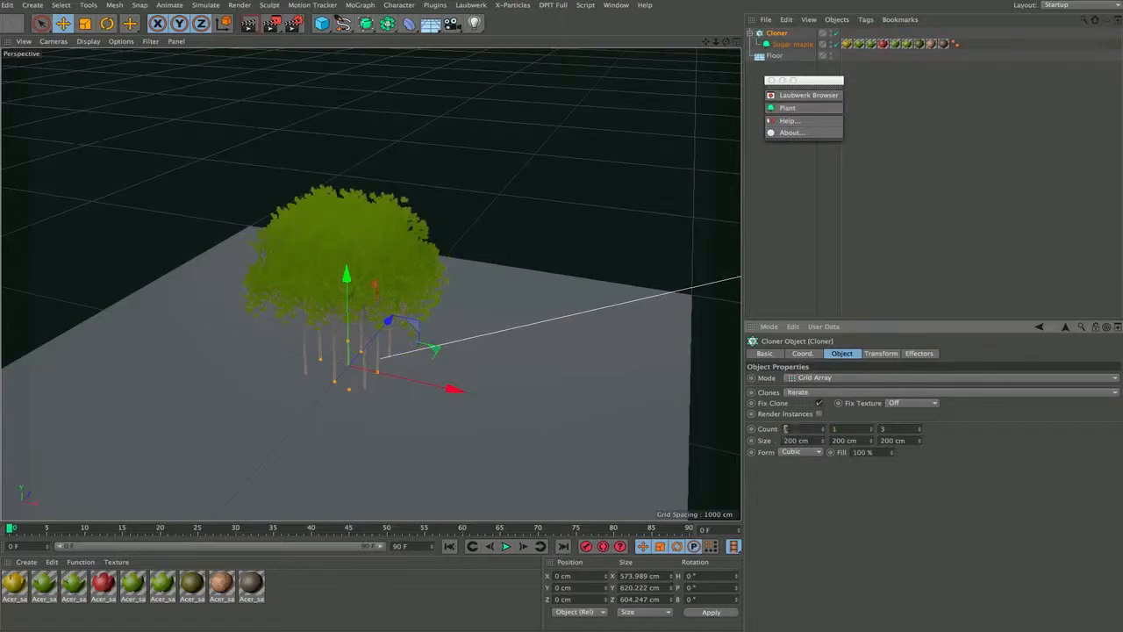
key(Tab)
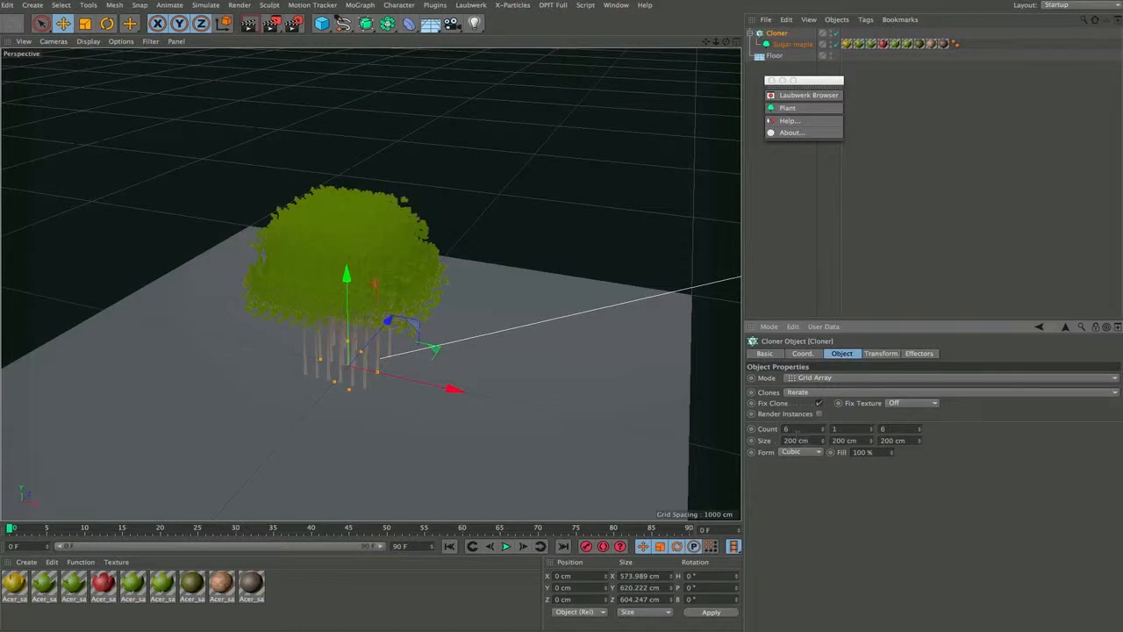
Step: Spread the Cloner's grid to a size of 1000 cm in X and Z and inspect the forest from above
double_click(794, 441)
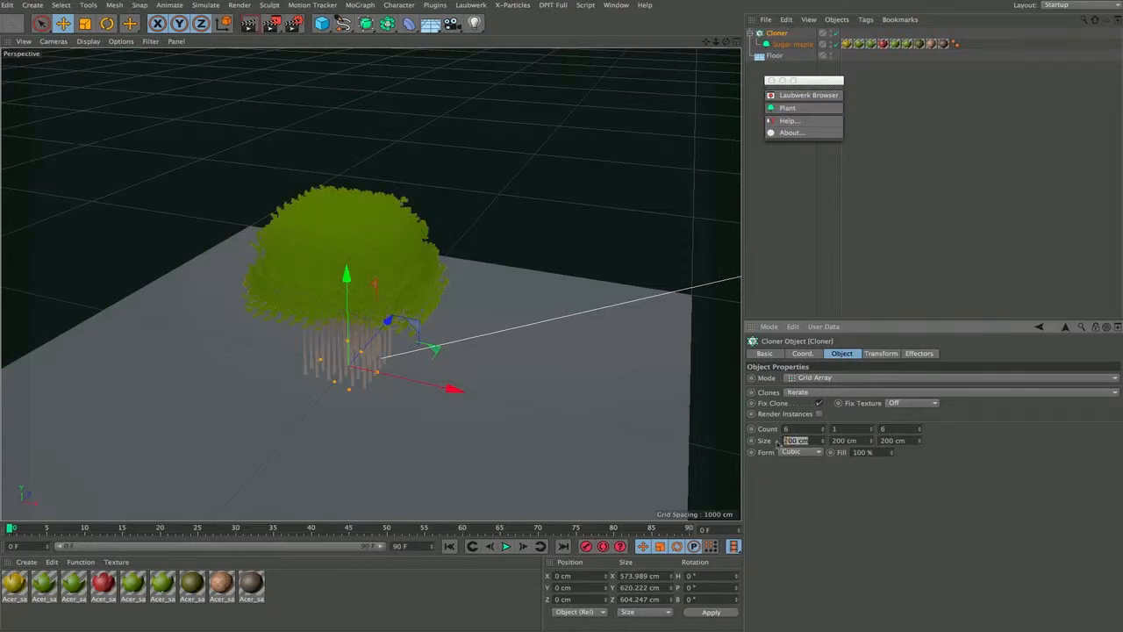
text(1000)
key(Tab)
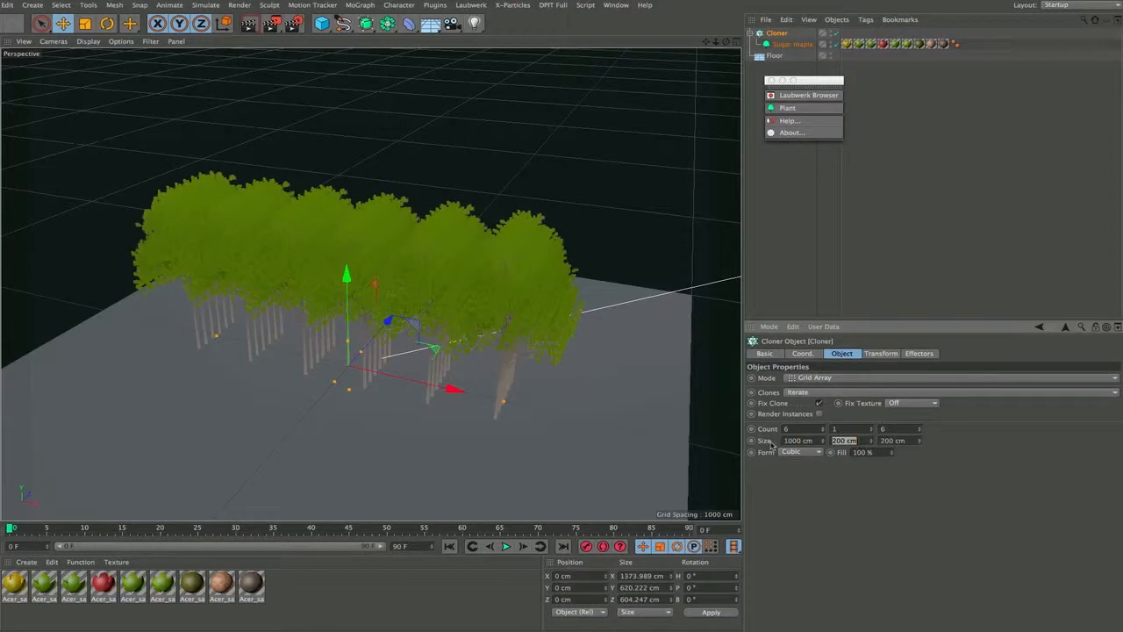
key(Tab)
text(100)
key(Return)
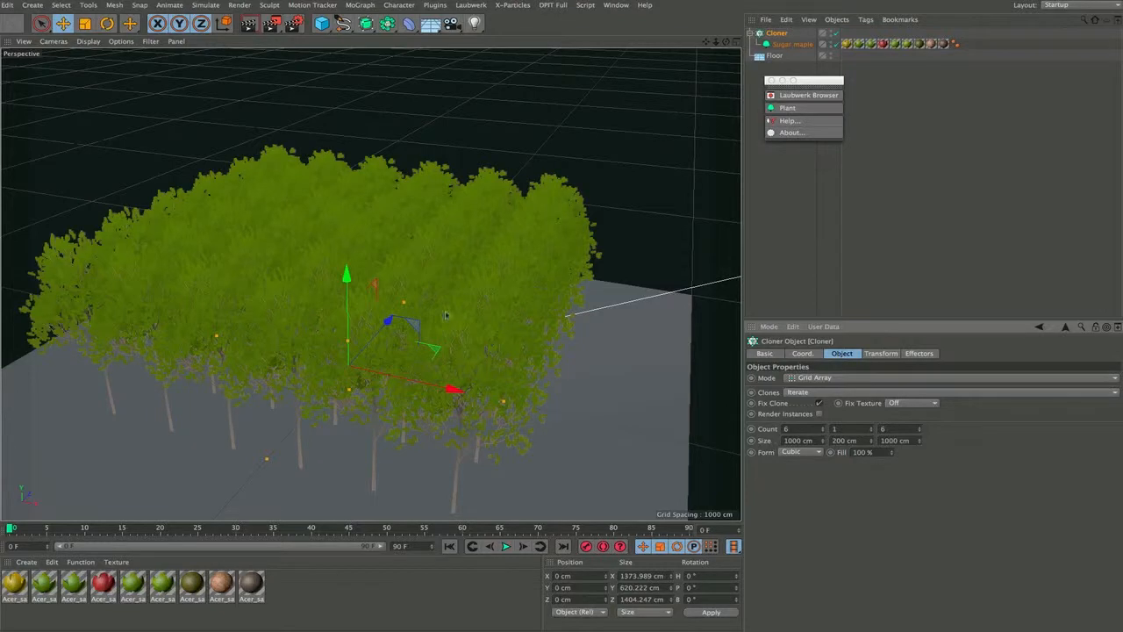
alt+drag(472, 304, 431, 348)
alt+right_drag(433, 343, 437, 306)
alt+middle_drag(405, 359, 387, 371)
mouse_move(401, 344)
alt+mouse_down()
mouse_move(397, 375)
mouse_move(391, 353)
alt+mouse_up()
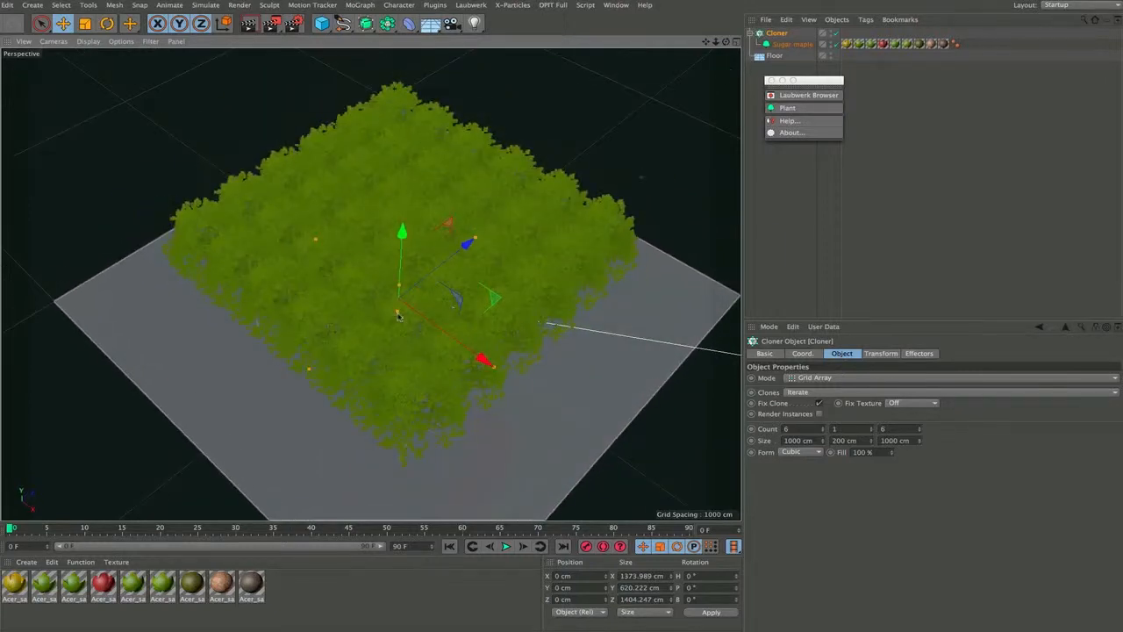
Step: Set the cloned sugar maple's editor mode to Convex Hull
click(811, 44)
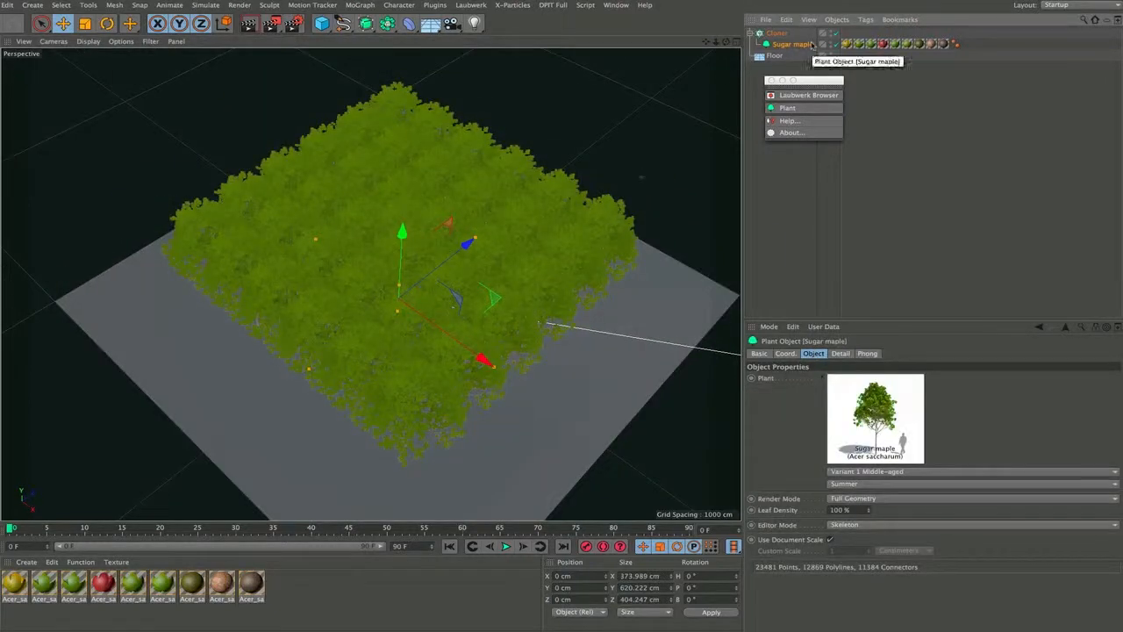
click(860, 525)
click(867, 536)
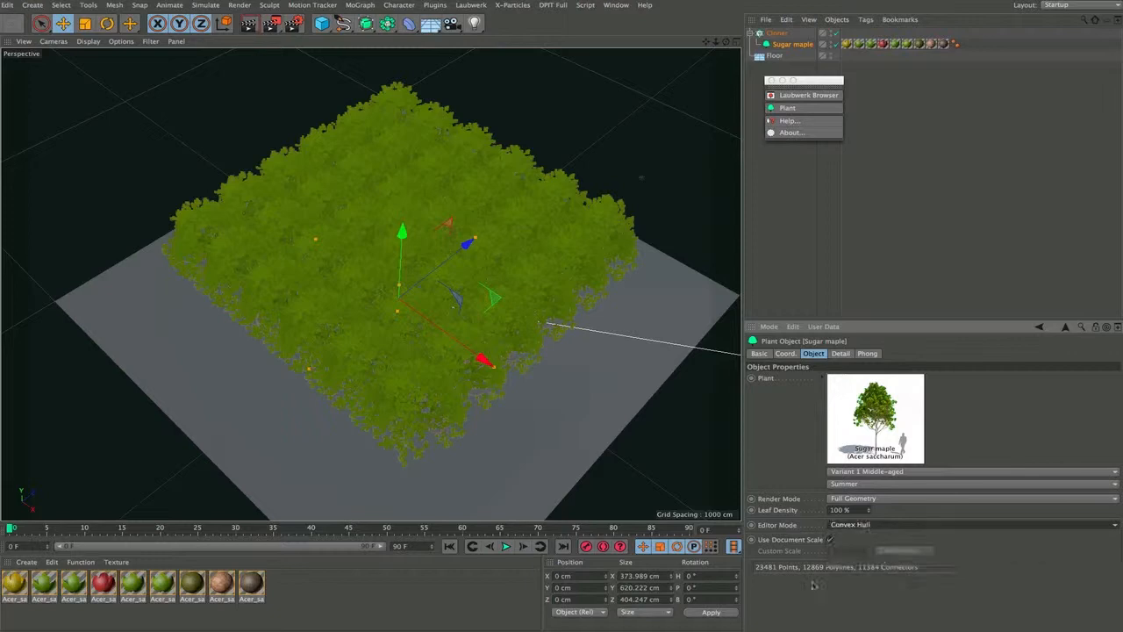
alt+drag(432, 356, 371, 373)
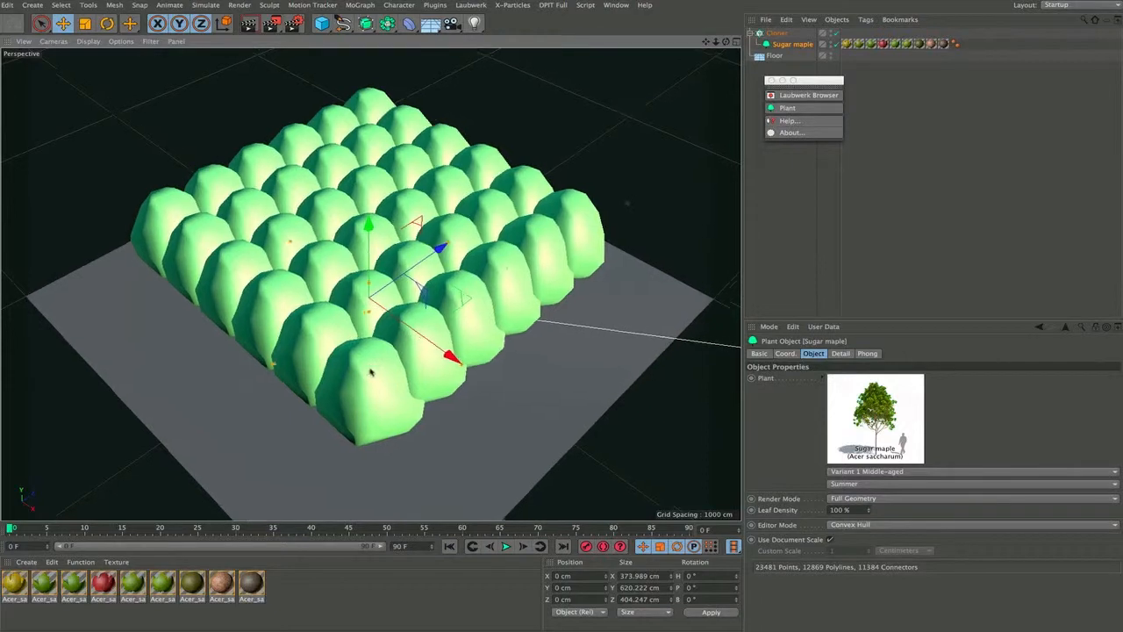
Step: Set the Cloner's grid size to 1300 cm in both X and Z
click(781, 34)
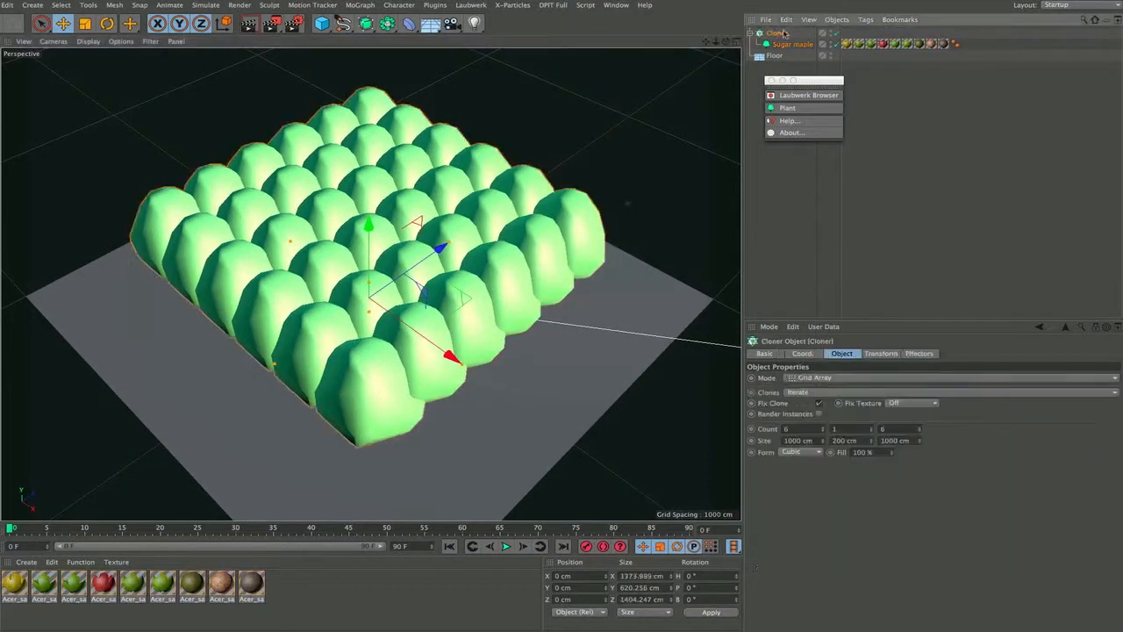
drag(812, 441, 751, 452)
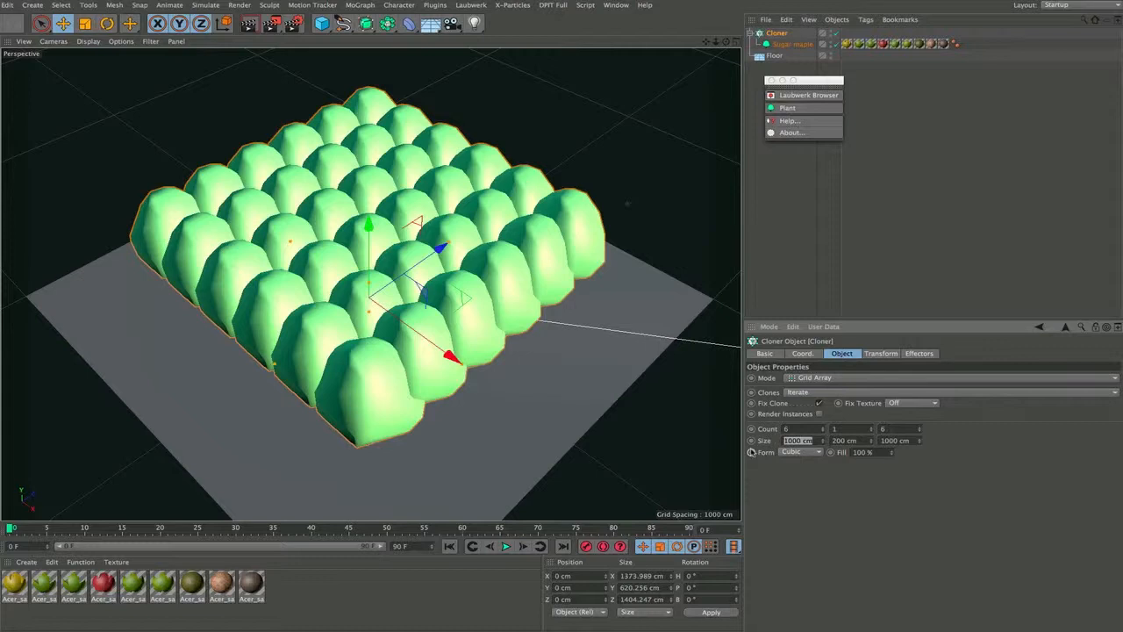
text(1300)
key(Tab)
key(Tab)
text(1300)
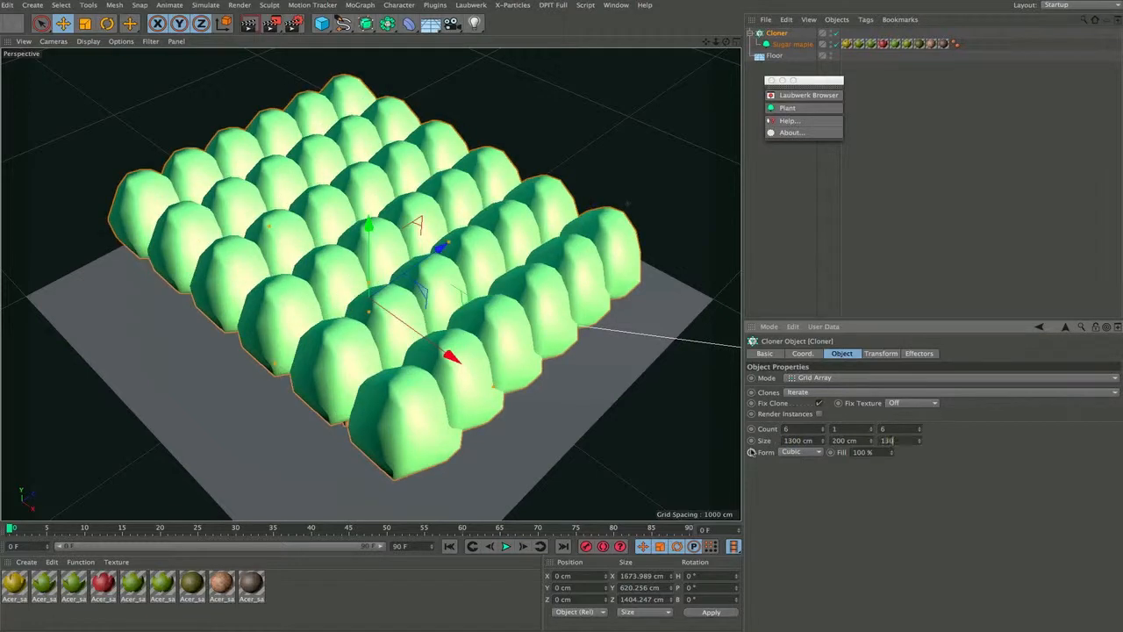
key(Return)
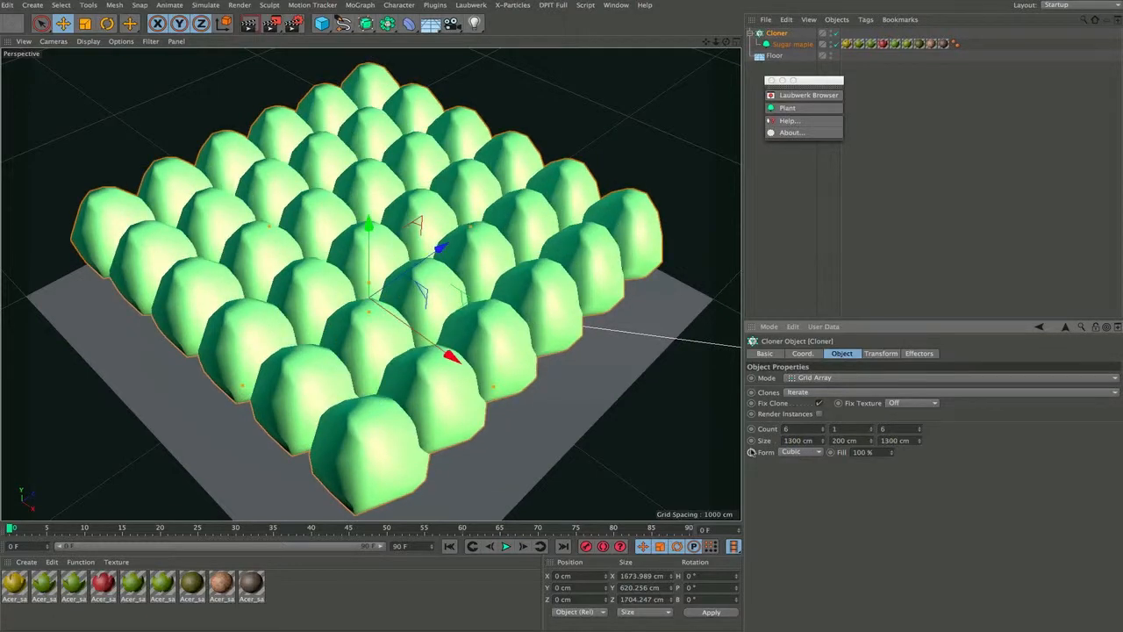
Step: Apply a Random effector to the Cloner to vary the positions of the trees
click(360, 4)
mouse_move(377, 21)
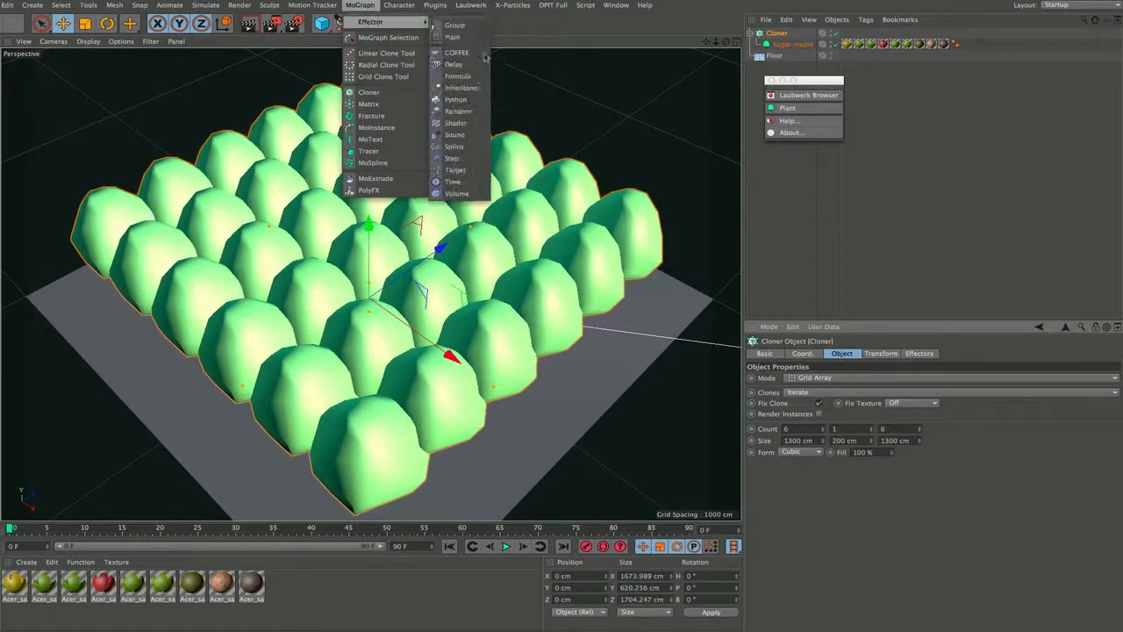
click(458, 111)
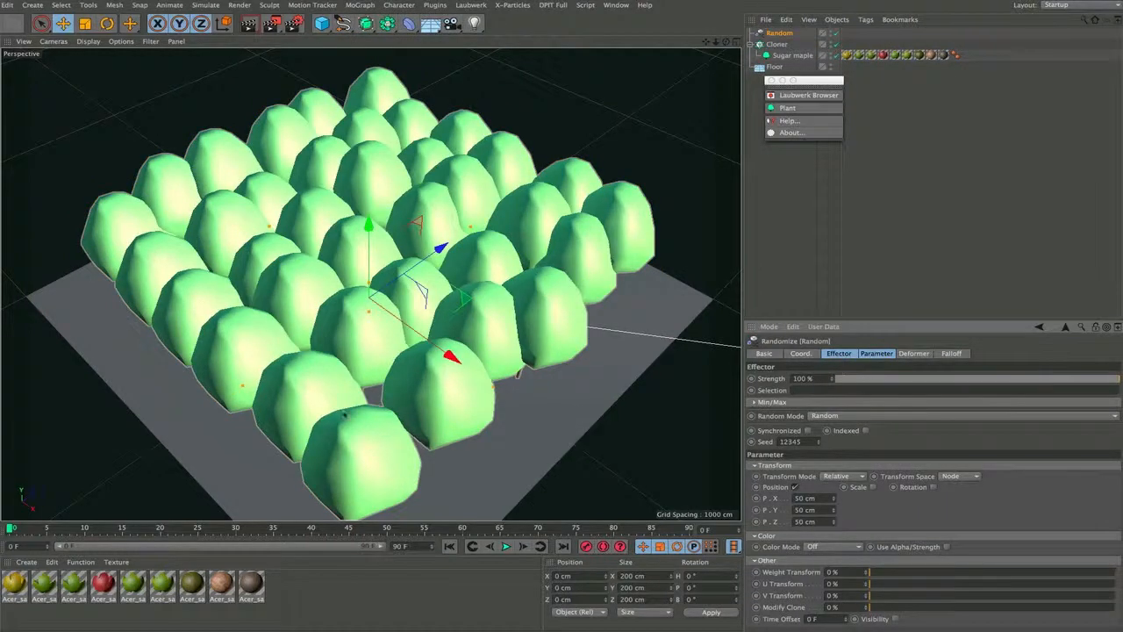
alt+drag(346, 414, 389, 344)
alt+middle_drag(389, 344, 416, 282)
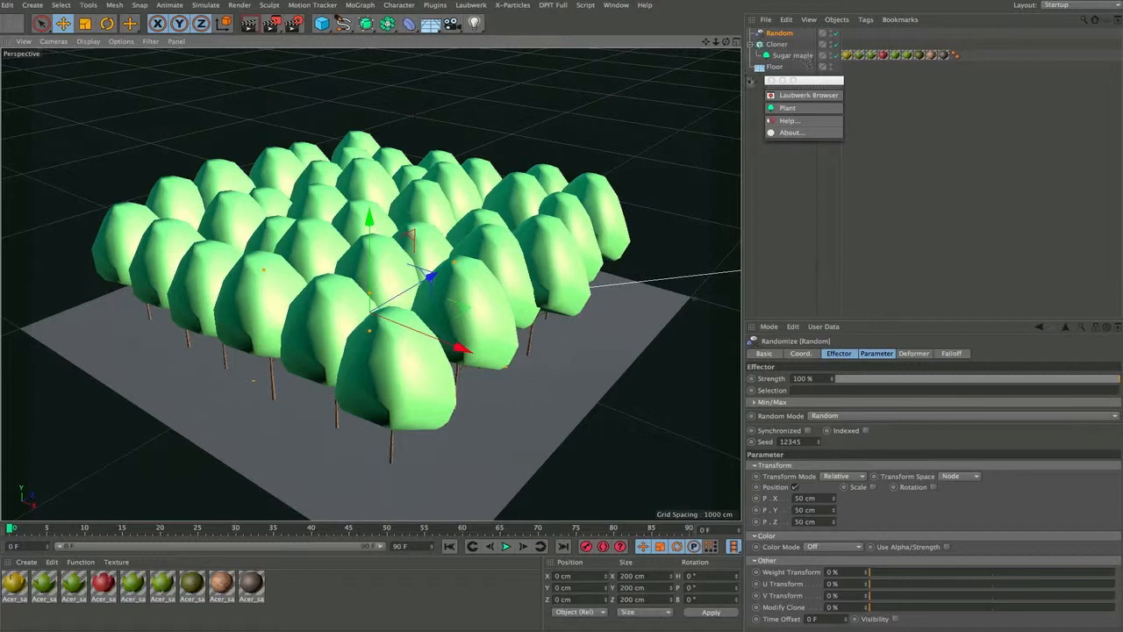
Step: Duplicate the sugar maple inside the Cloner and close the floating Laubwerk palette
click(805, 58)
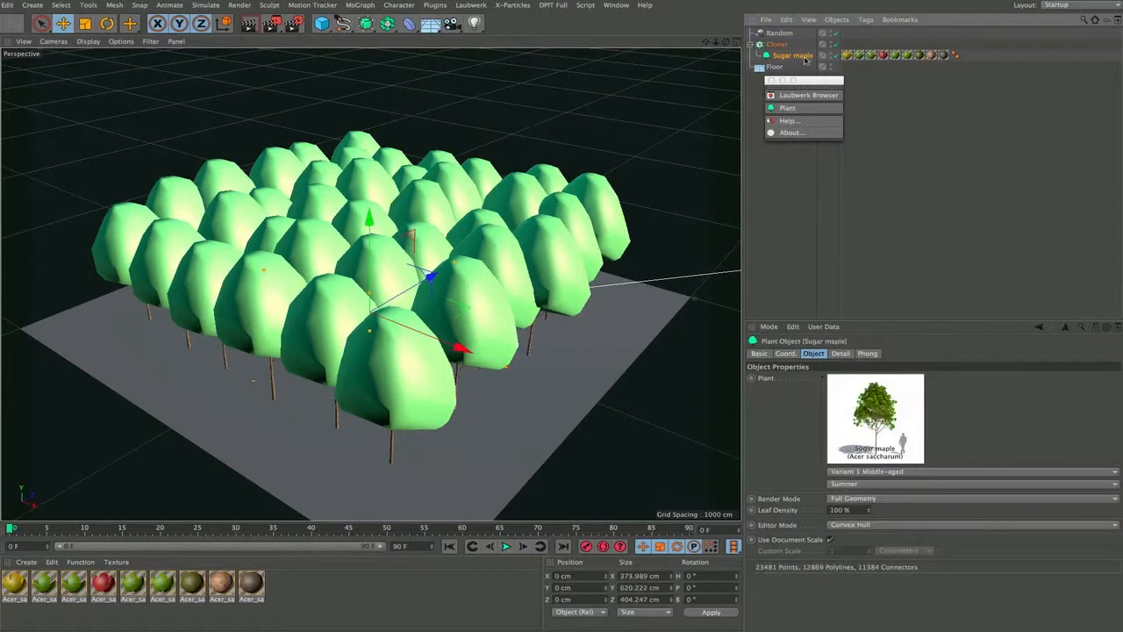
ctrl+drag(806, 60, 806, 64)
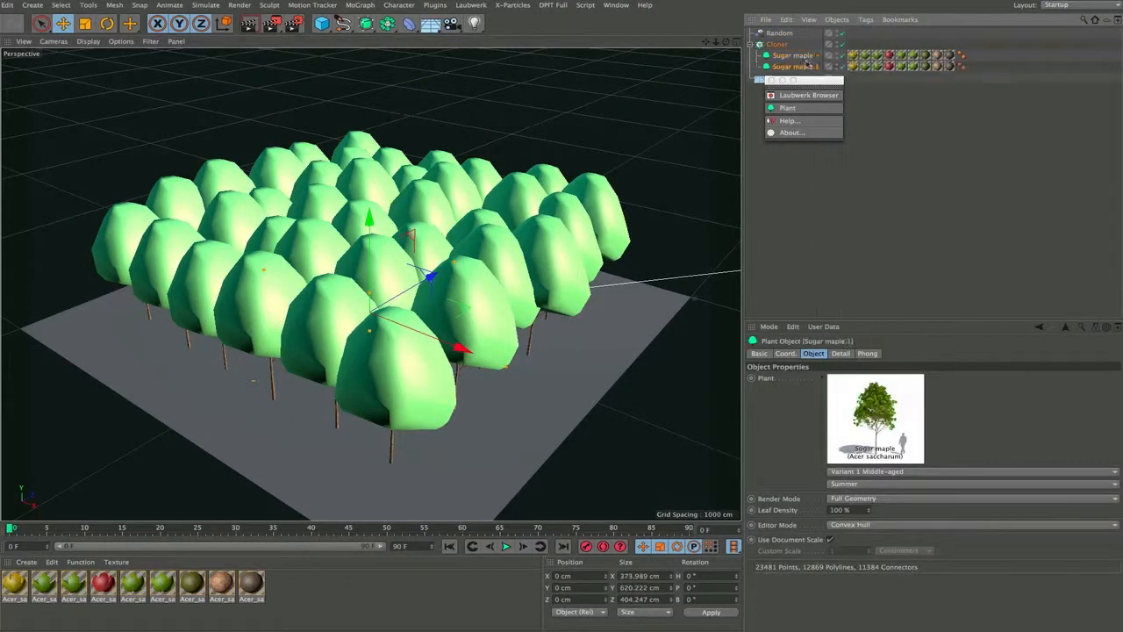
click(772, 81)
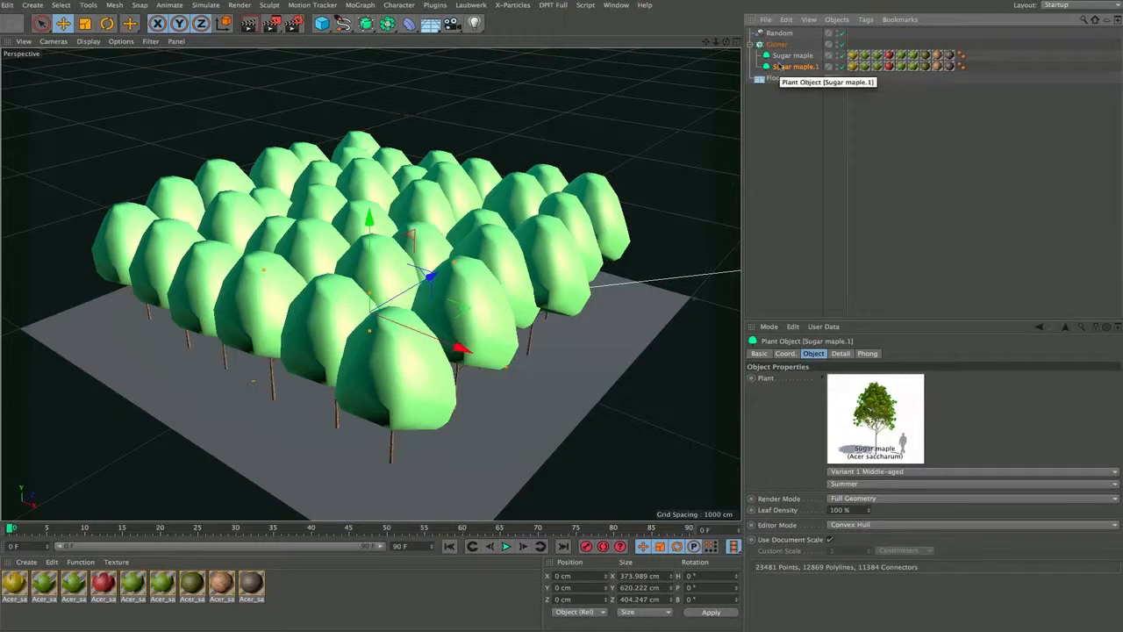
Step: Change the duplicated sugar maple to Variant 1 Fully-grown
click(884, 474)
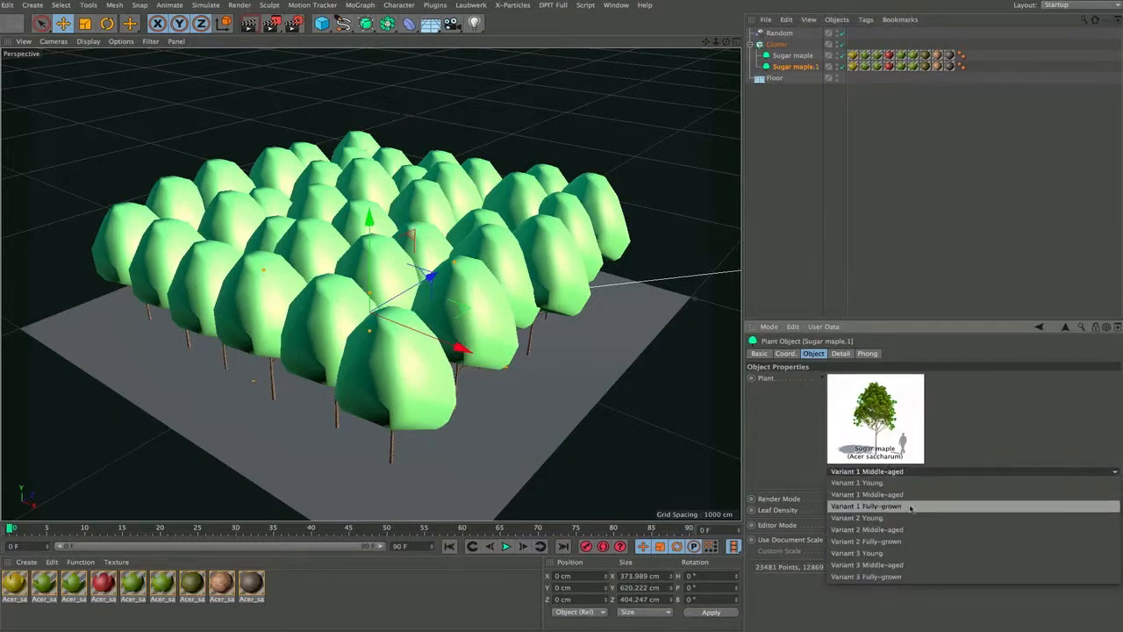
click(904, 506)
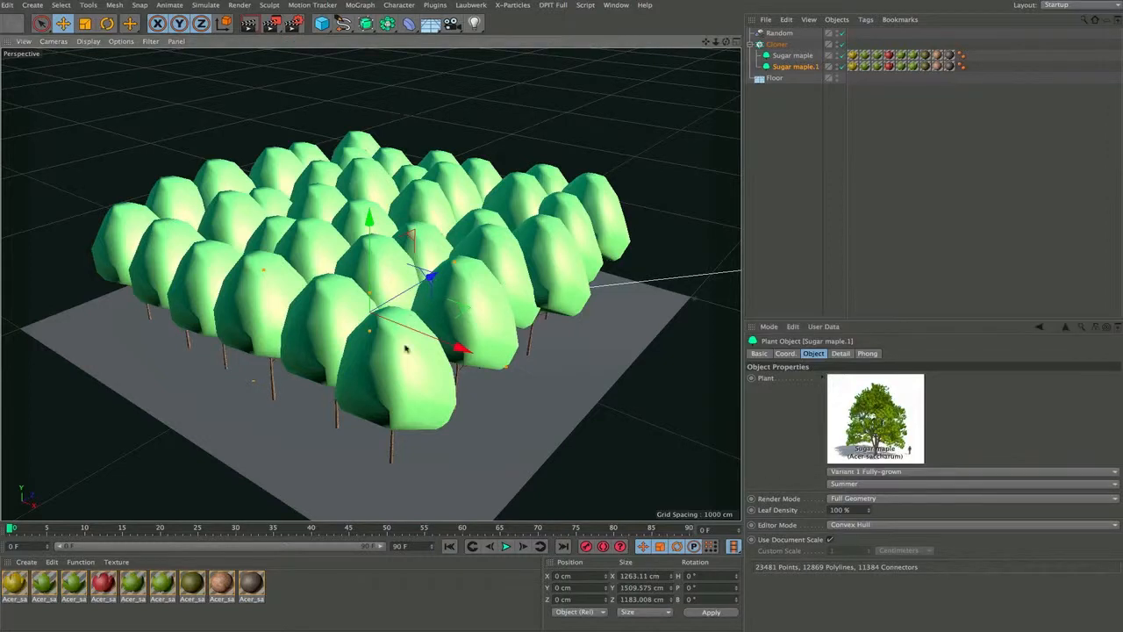
scroll(403, 351, up, 5)
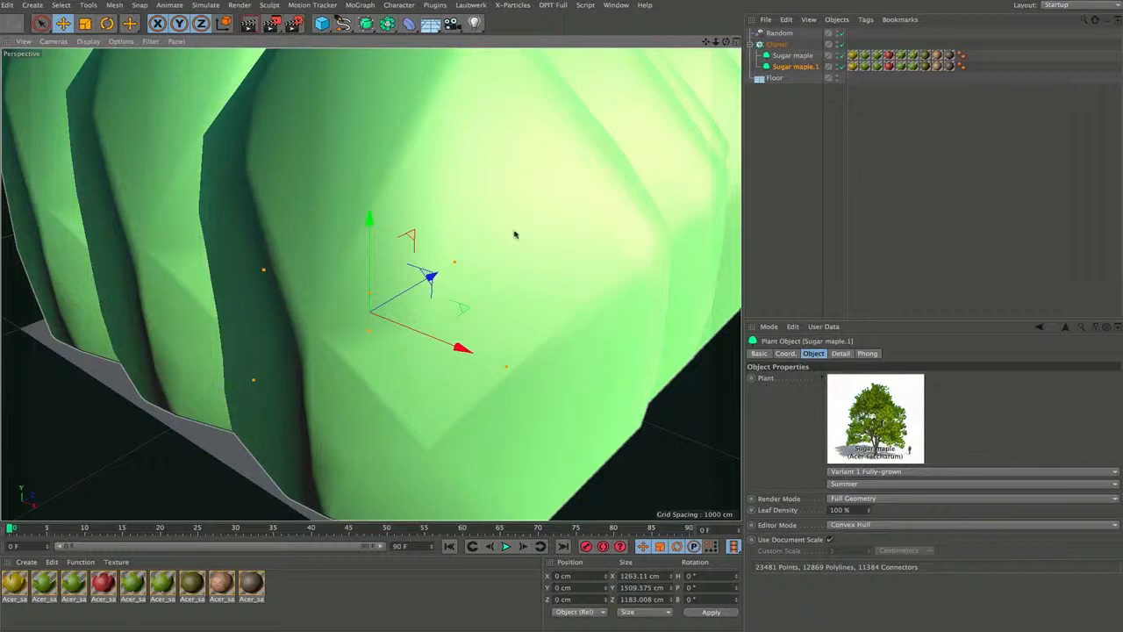
Step: Change the duplicated sugar maple in the Cloner to Variant 2 Young
scroll(504, 243, down, 8)
scroll(436, 306, down, 1)
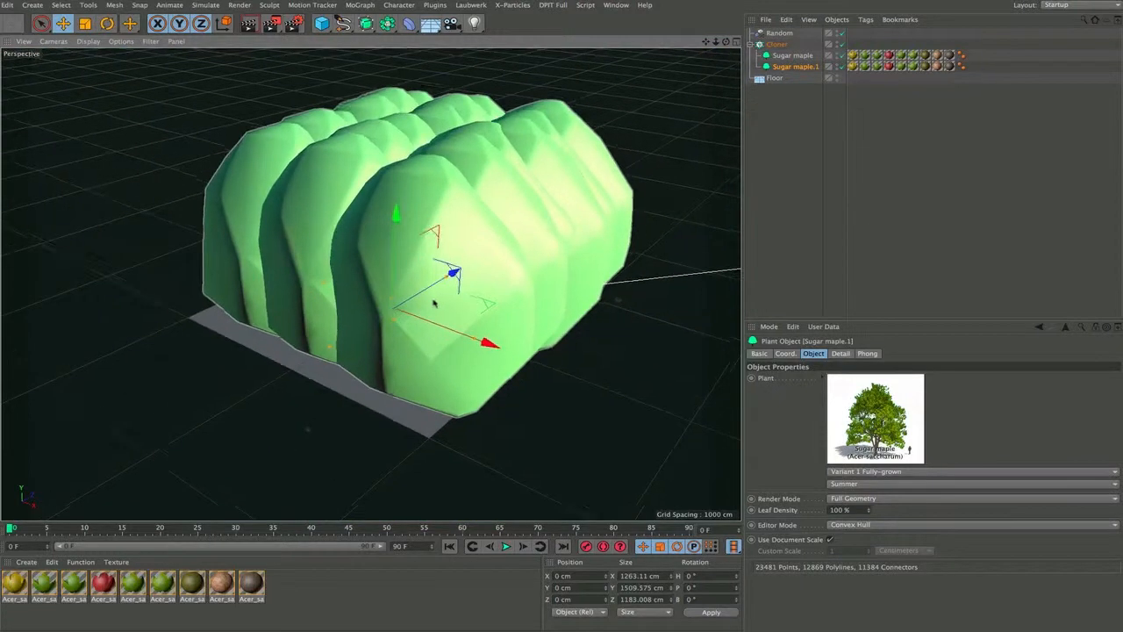
click(902, 471)
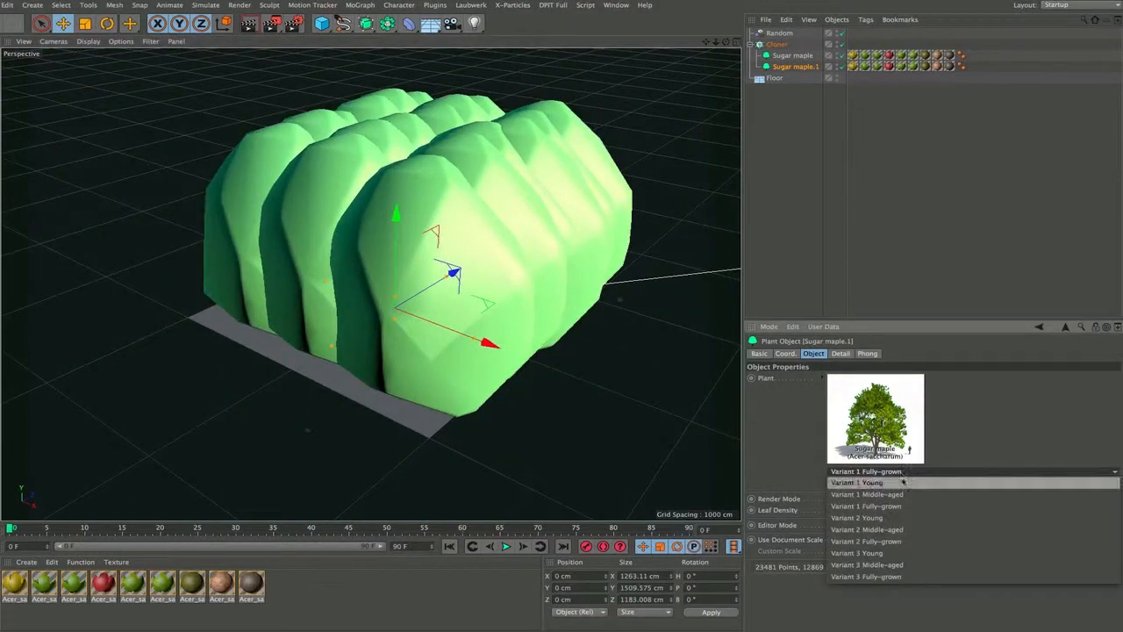
click(878, 519)
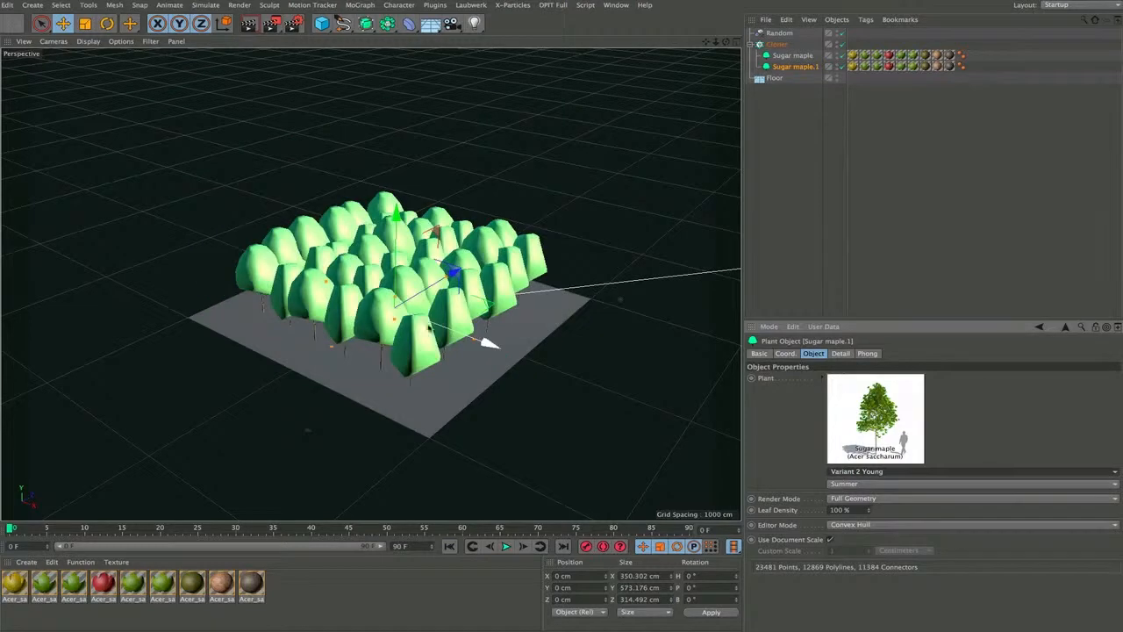
scroll(403, 373, up, 5)
alt+drag(403, 373, 405, 328)
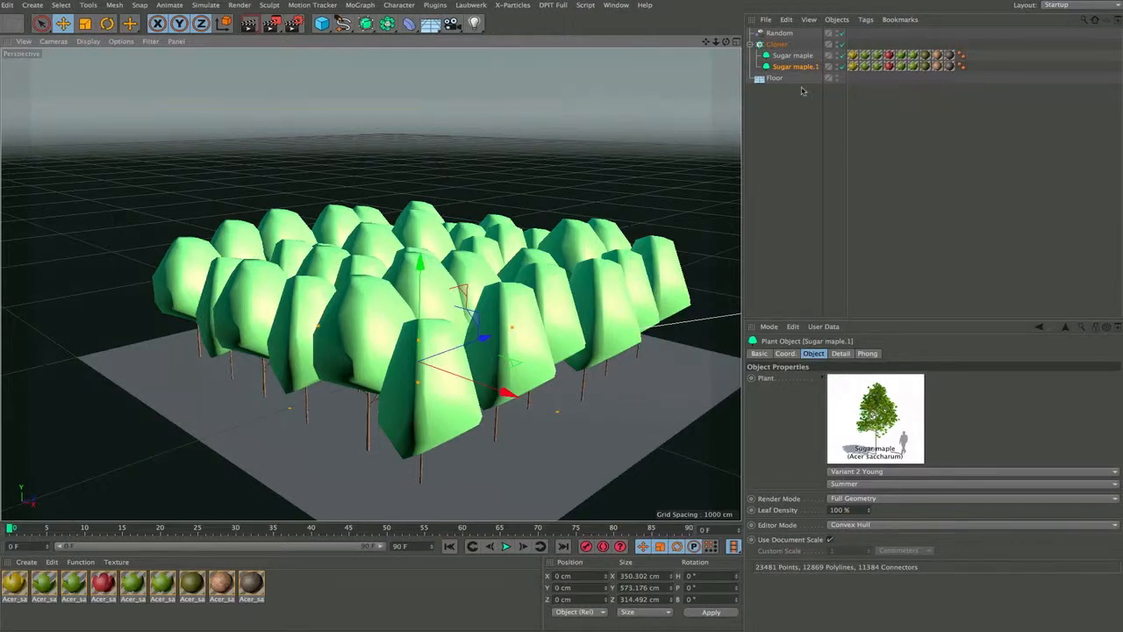
Step: Set the season of the duplicated sugar maple to Fall
click(881, 485)
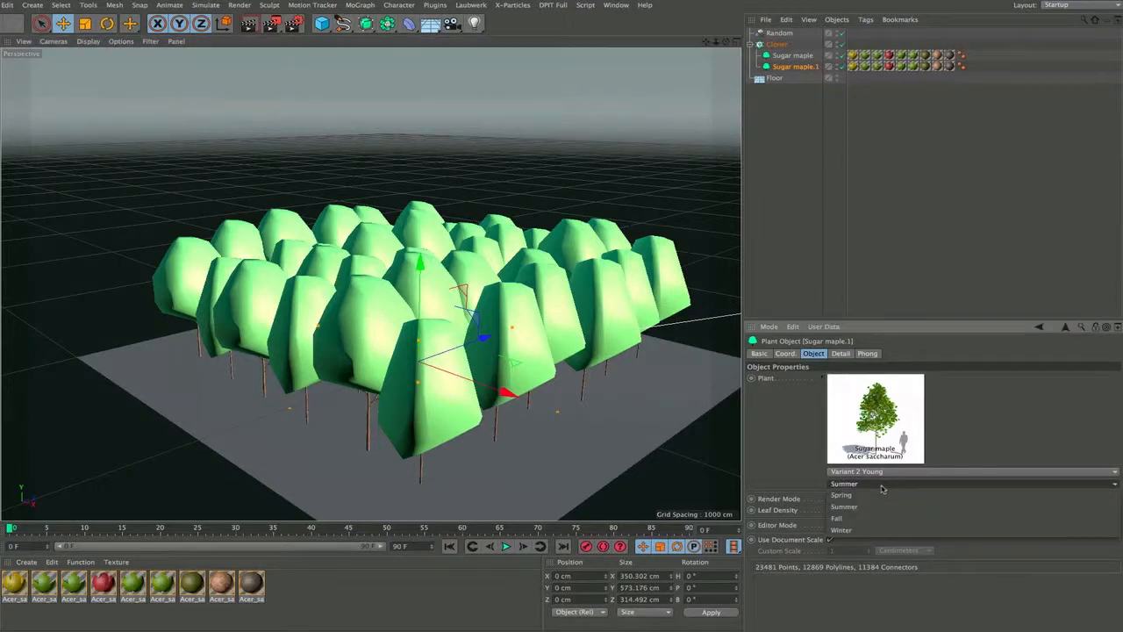
click(856, 524)
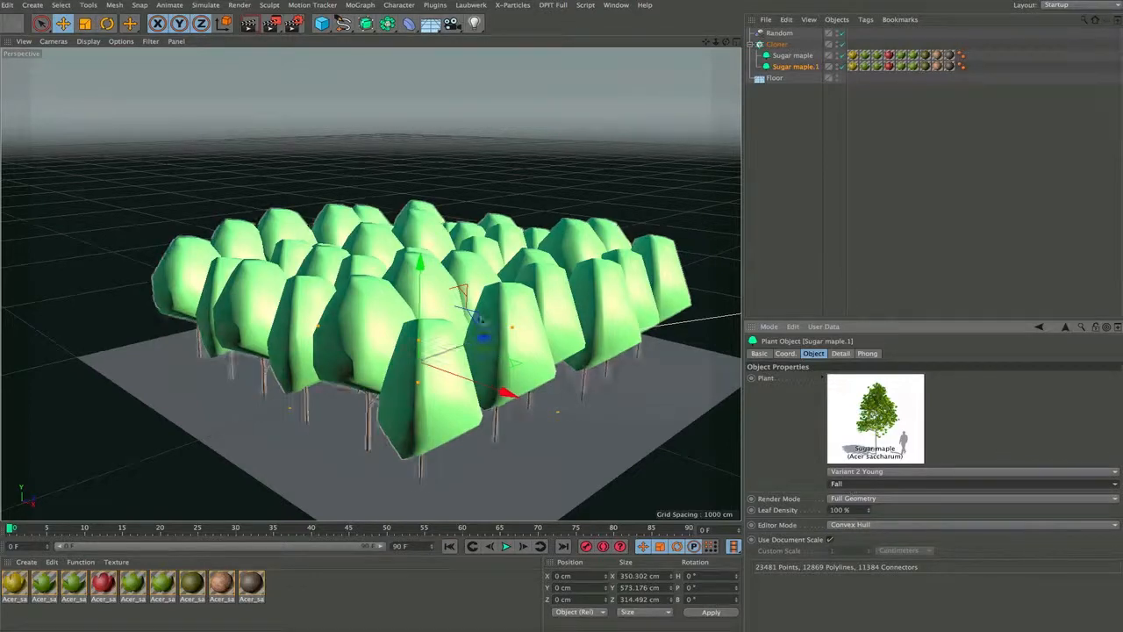
alt+drag(445, 322, 408, 340)
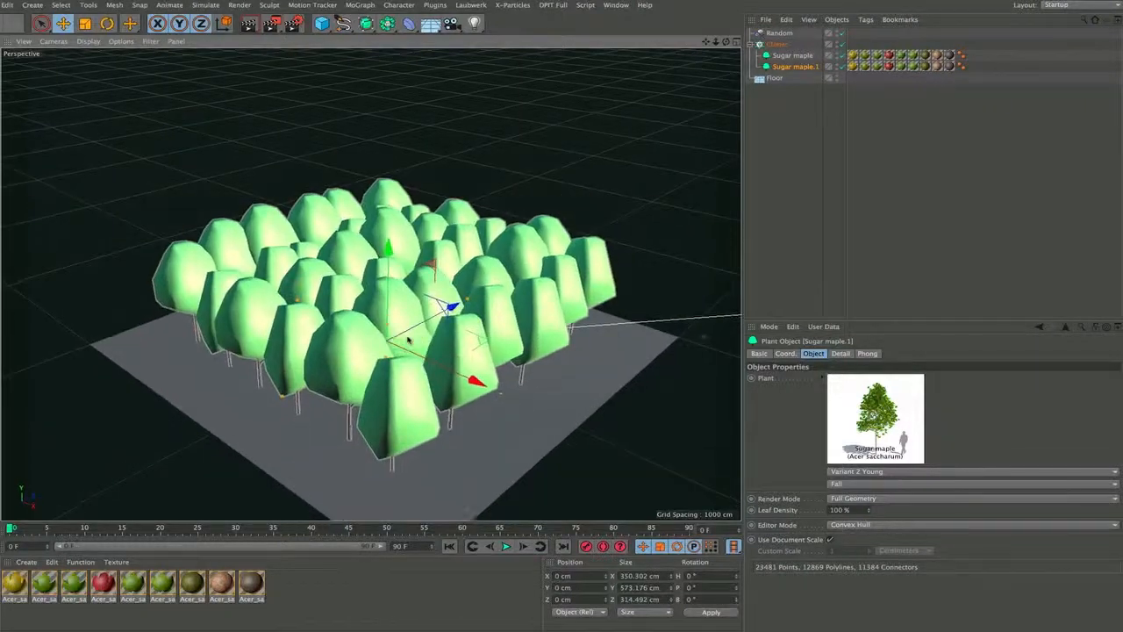
Step: Set the Random effector's Y position variation to 0 cm so the trees stay on the floor
click(794, 34)
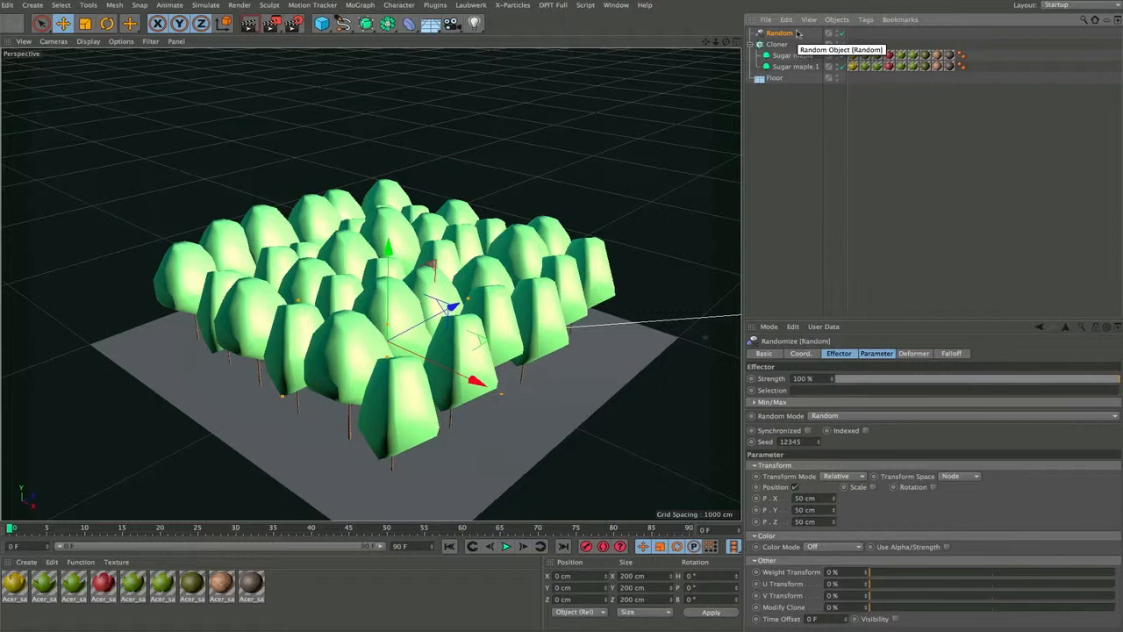
click(875, 355)
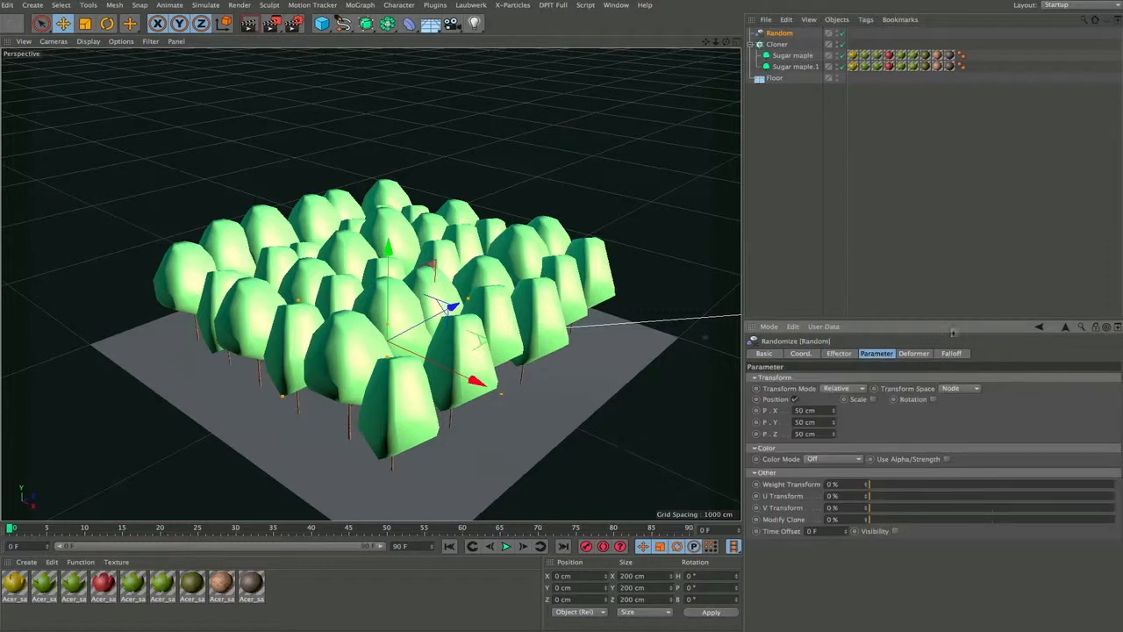
click(803, 422)
text(0)
key(Return)
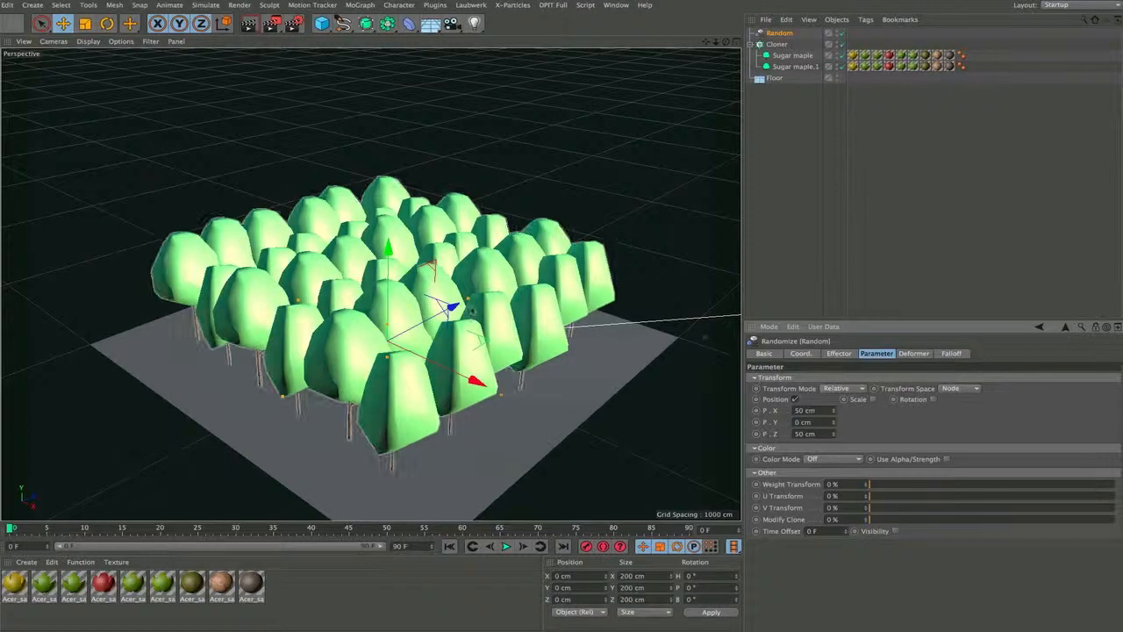
alt+drag(390, 255, 460, 355)
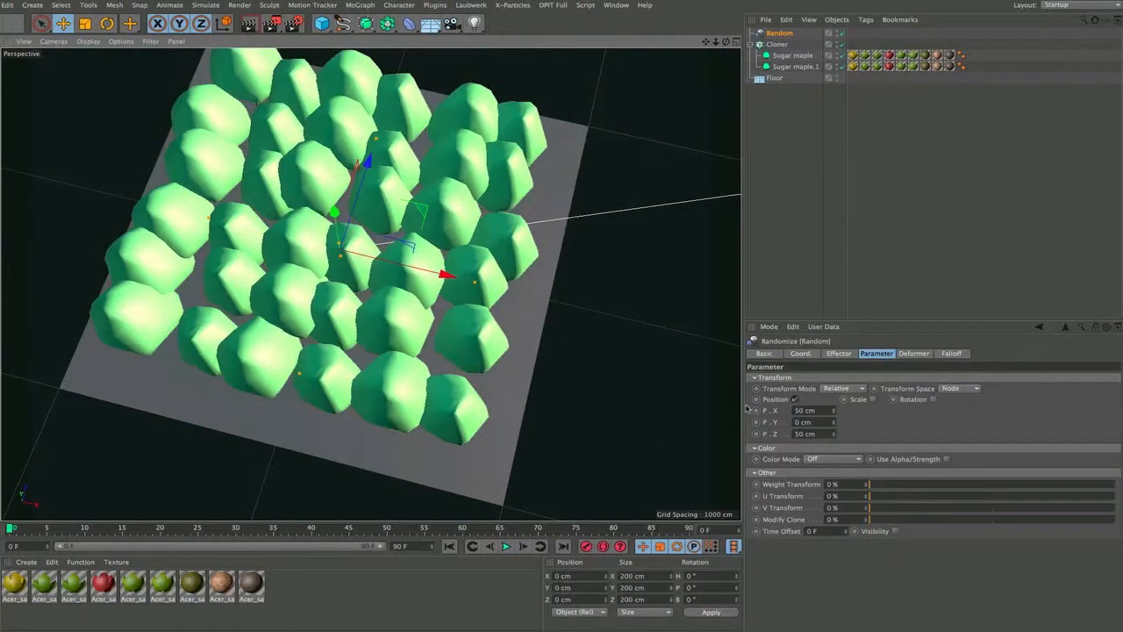
Step: Enable scale variation in the Random effector and set its Y scale to 0.5
click(873, 399)
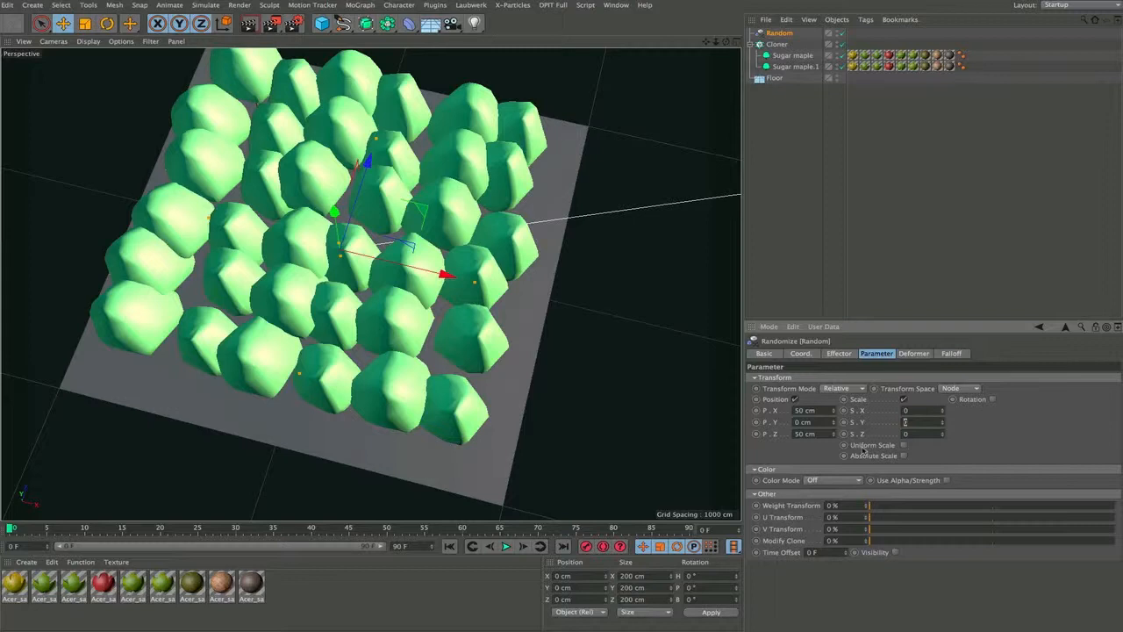
text(5)
key(Return)
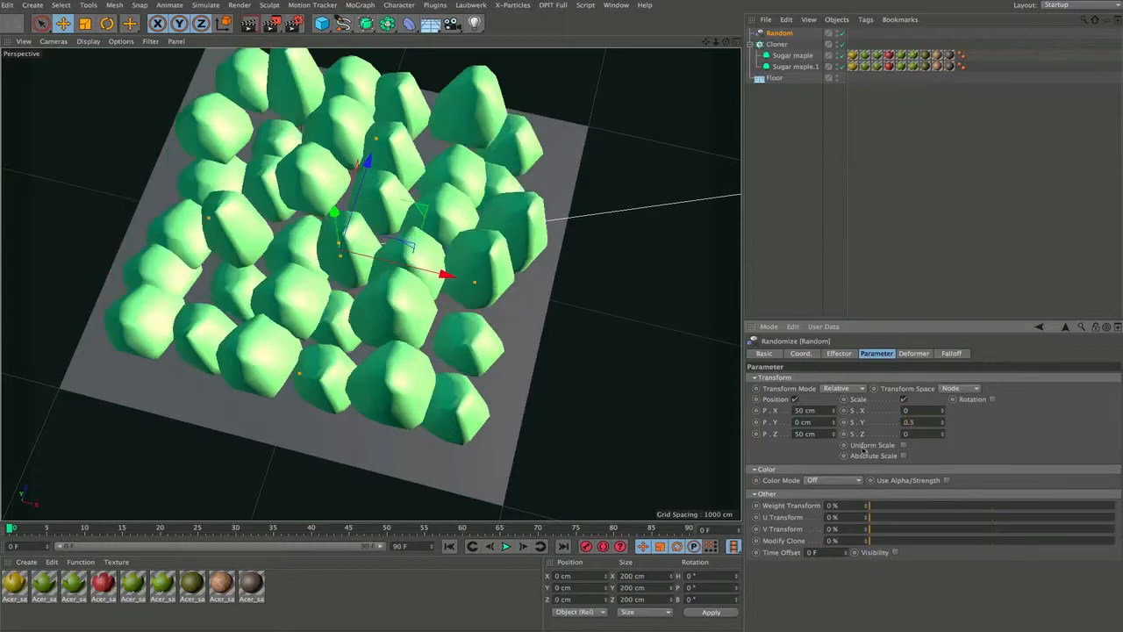
alt+drag(417, 317, 407, 198)
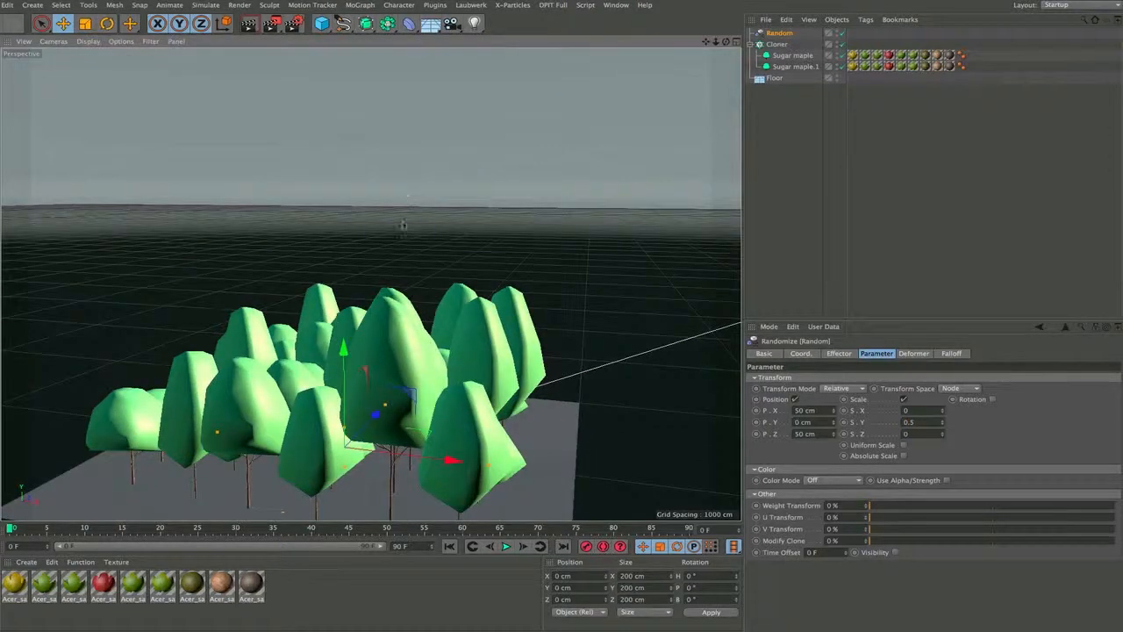
alt+middle_drag(403, 225, 431, 153)
mouse_move(434, 355)
alt+mouse_down()
mouse_move(436, 323)
mouse_move(411, 281)
mouse_move(436, 349)
mouse_move(454, 354)
alt+mouse_up()
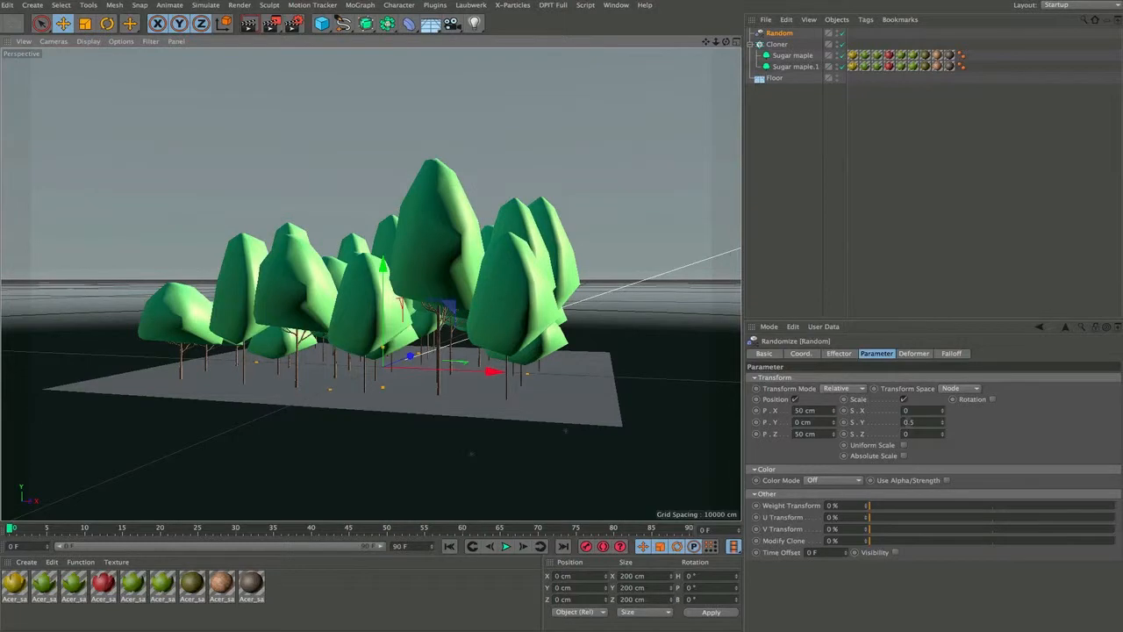
Step: Set the Random effector's Y scale variation to 0.1
click(909, 422)
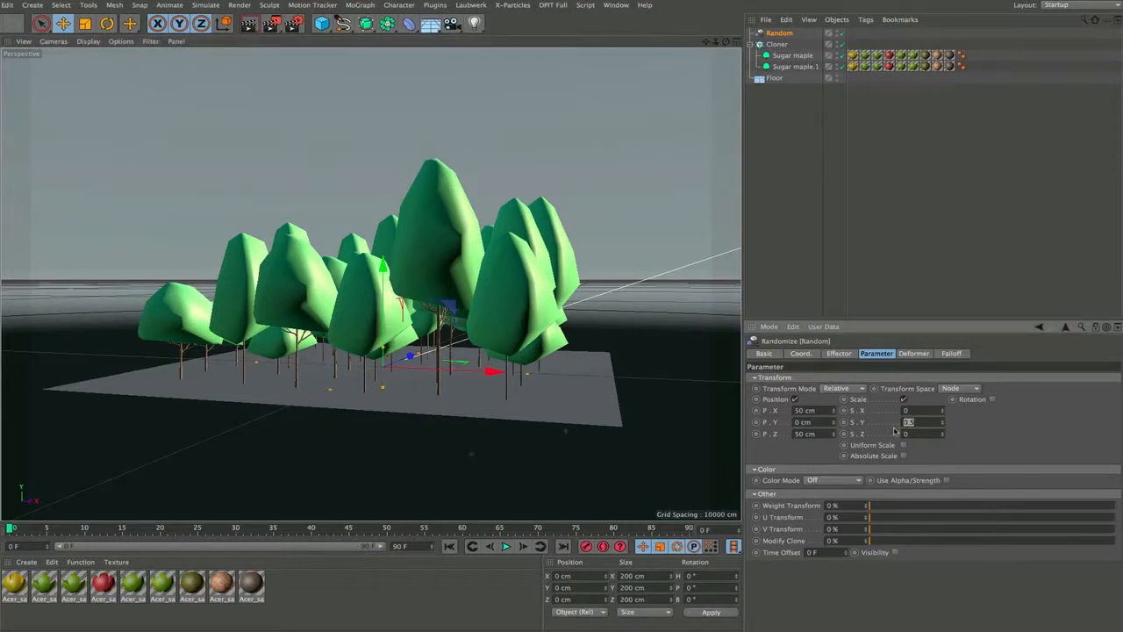
text(1)
key(Return)
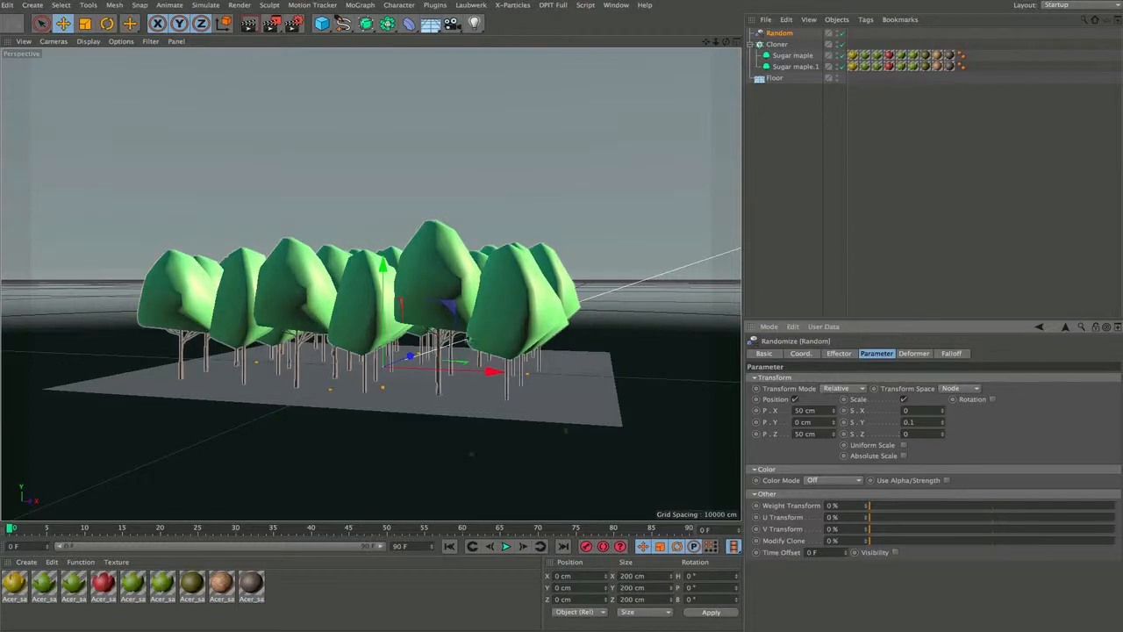
alt+drag(504, 326, 496, 360)
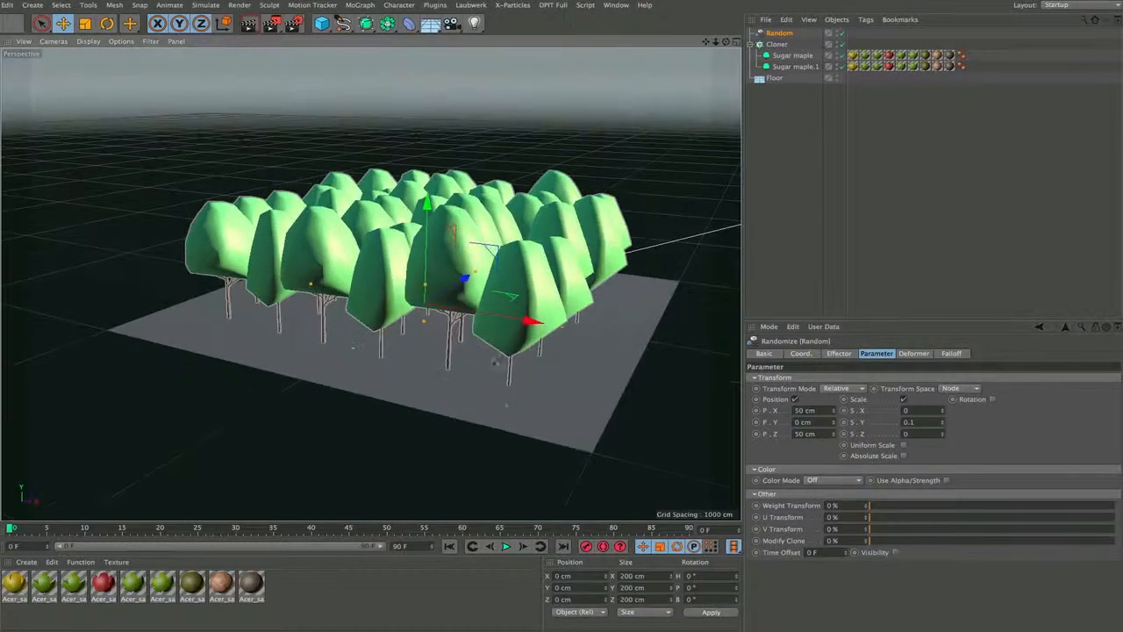
mouse_move(479, 312)
alt+mouse_down()
mouse_move(482, 329)
mouse_move(453, 321)
mouse_move(472, 301)
mouse_move(480, 316)
alt+mouse_up()
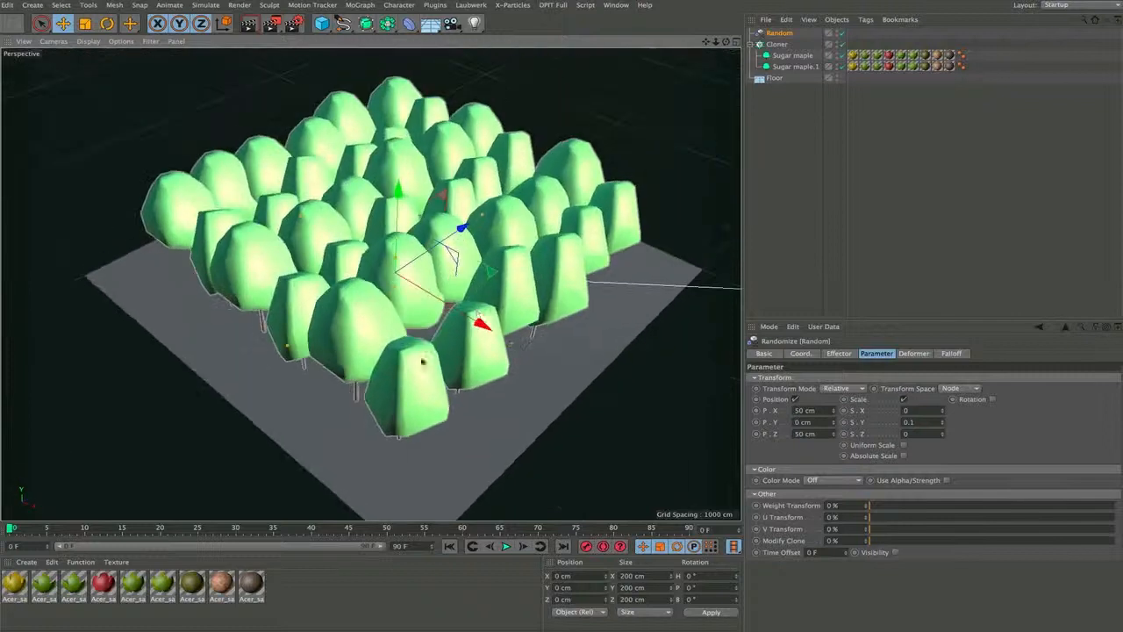
Step: Enable rotation variation in the Random effector and raise its heading rotation to about 282°
click(993, 399)
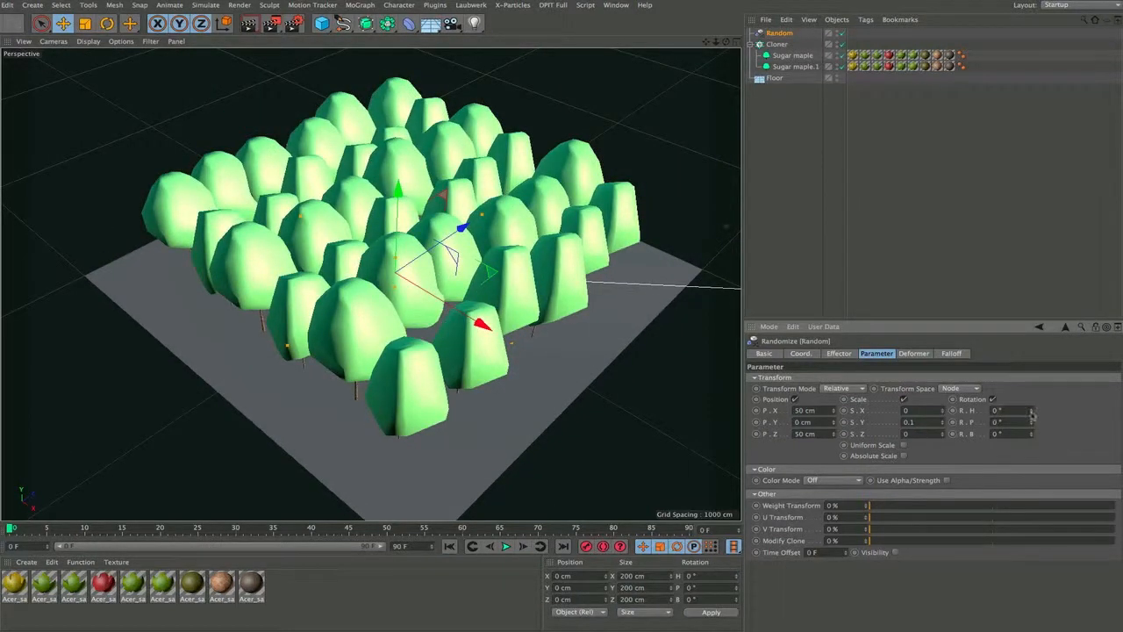
drag(1032, 412, 1039, 369)
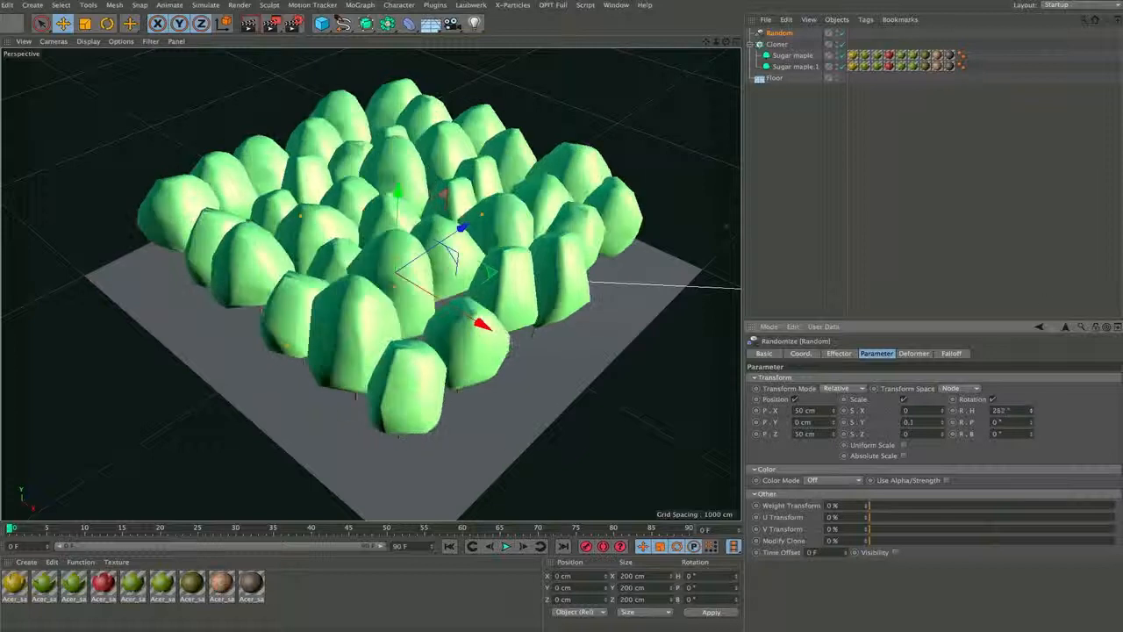
mouse_move(383, 362)
alt+mouse_down()
mouse_move(379, 332)
mouse_move(372, 389)
mouse_move(369, 369)
mouse_move(386, 439)
mouse_move(347, 360)
mouse_move(396, 360)
mouse_move(380, 362)
alt+mouse_up()
Step: Set the Cloner's grid size to 1500 cm in both X and Z to spread the trees
click(778, 44)
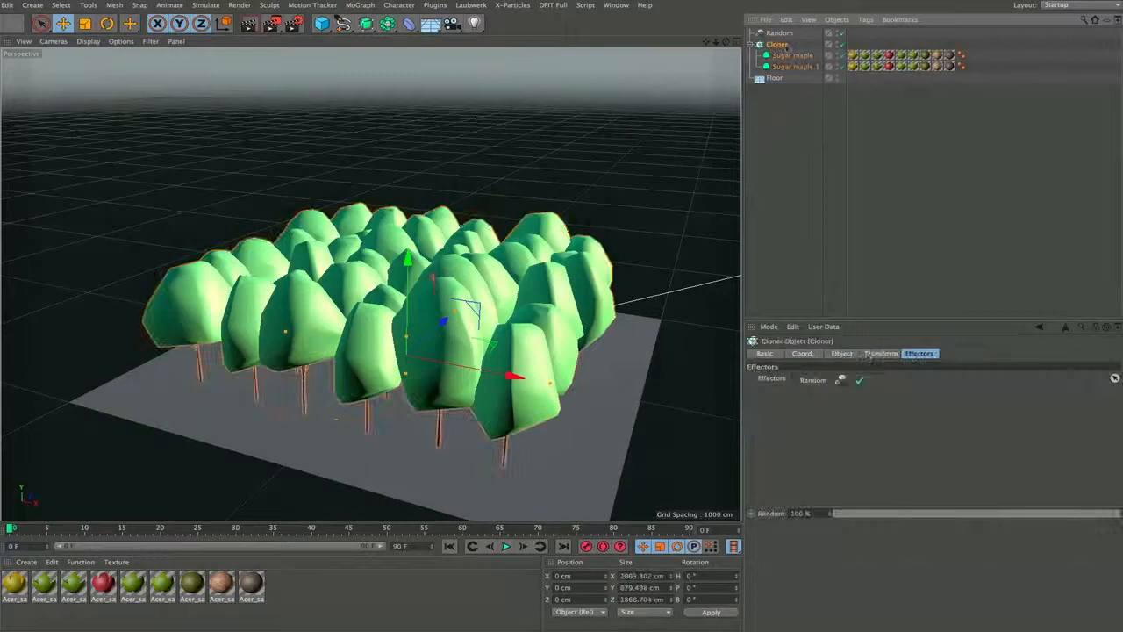
click(842, 353)
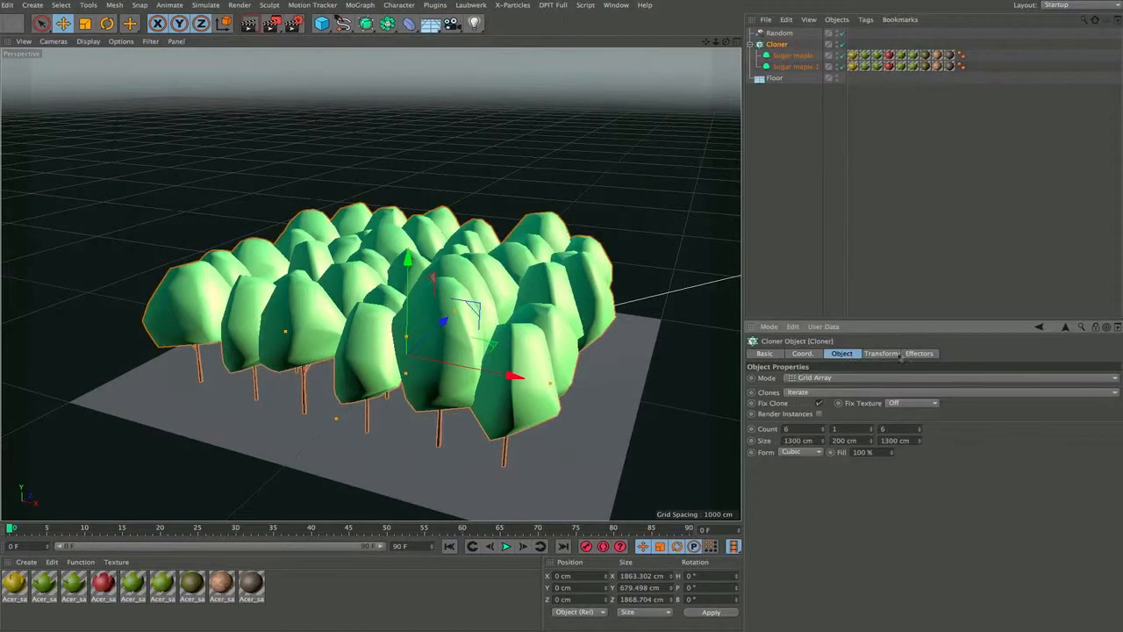
click(797, 441)
text(10)
text(0)
key(Tab)
key(Tab)
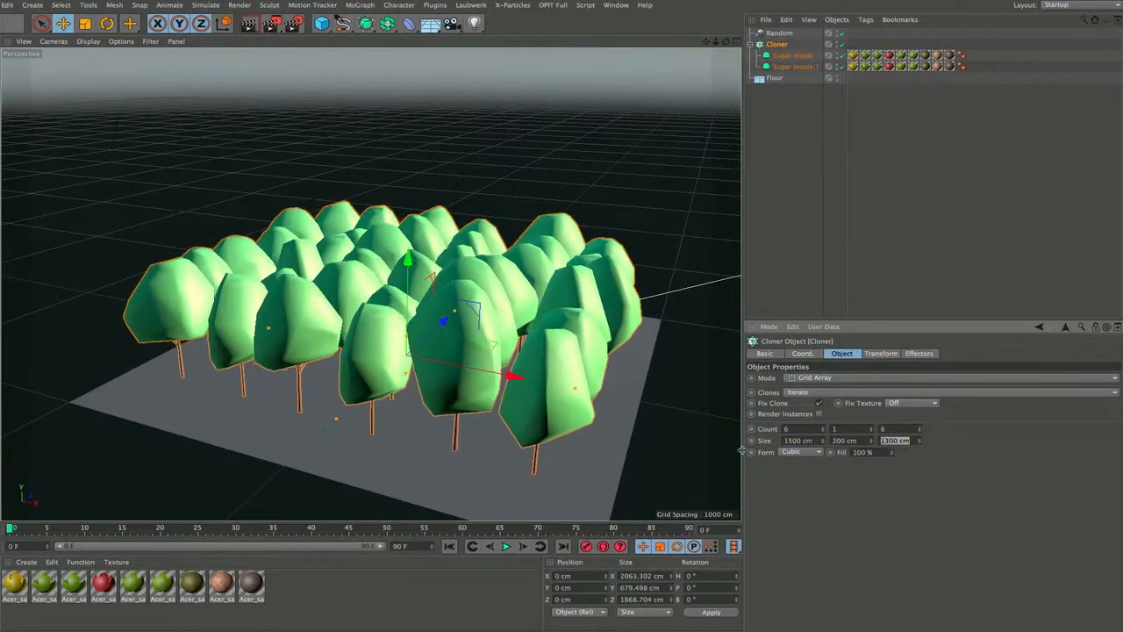
text(1500)
key(Return)
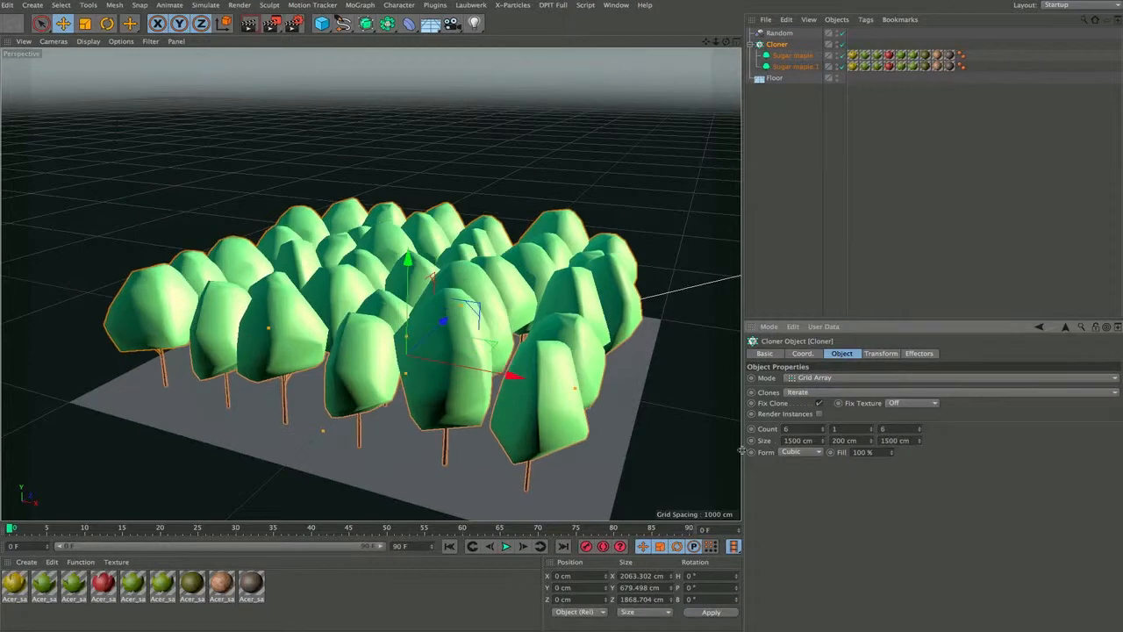
Step: Examine the spacing and variation of the cloned trees from above and from close among the crowns
alt+drag(476, 358, 397, 388)
alt+middle_drag(407, 298, 387, 398)
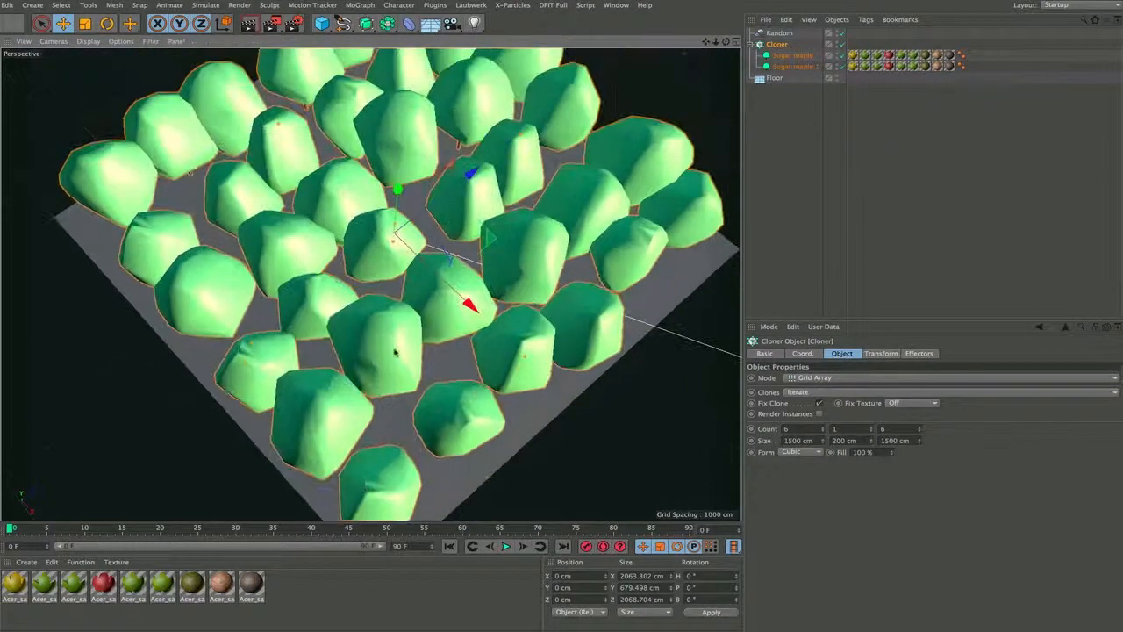
alt+middle_drag(392, 341, 389, 411)
alt+drag(389, 414, 396, 285)
alt+right_drag(373, 430, 457, 385)
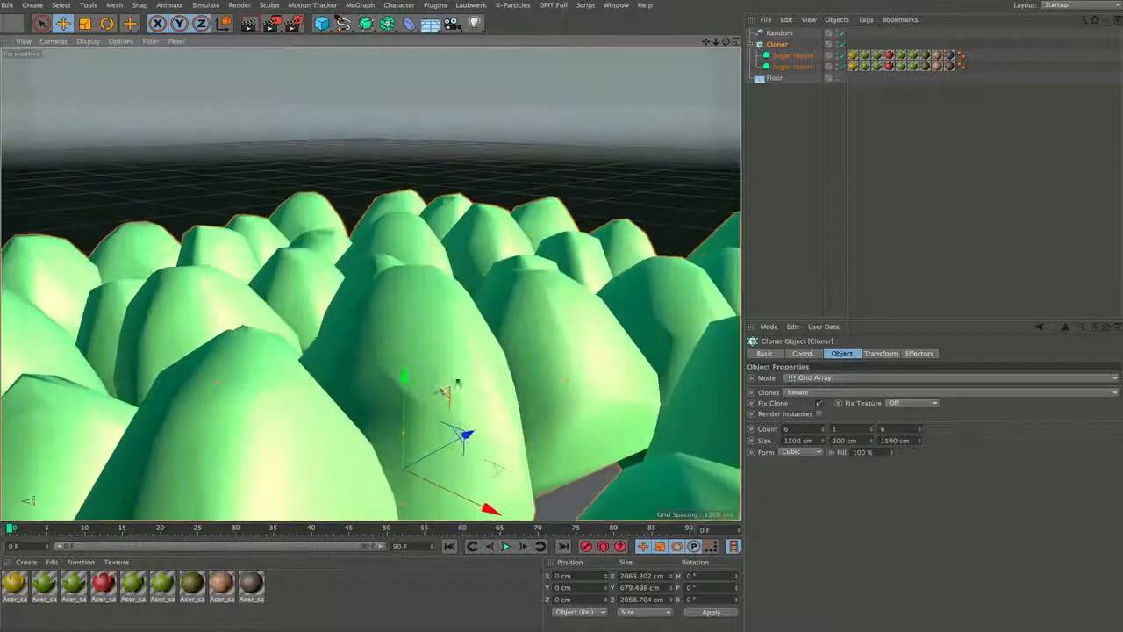
alt+middle_drag(444, 389, 447, 233)
alt+drag(446, 233, 477, 429)
alt+drag(477, 309, 449, 287)
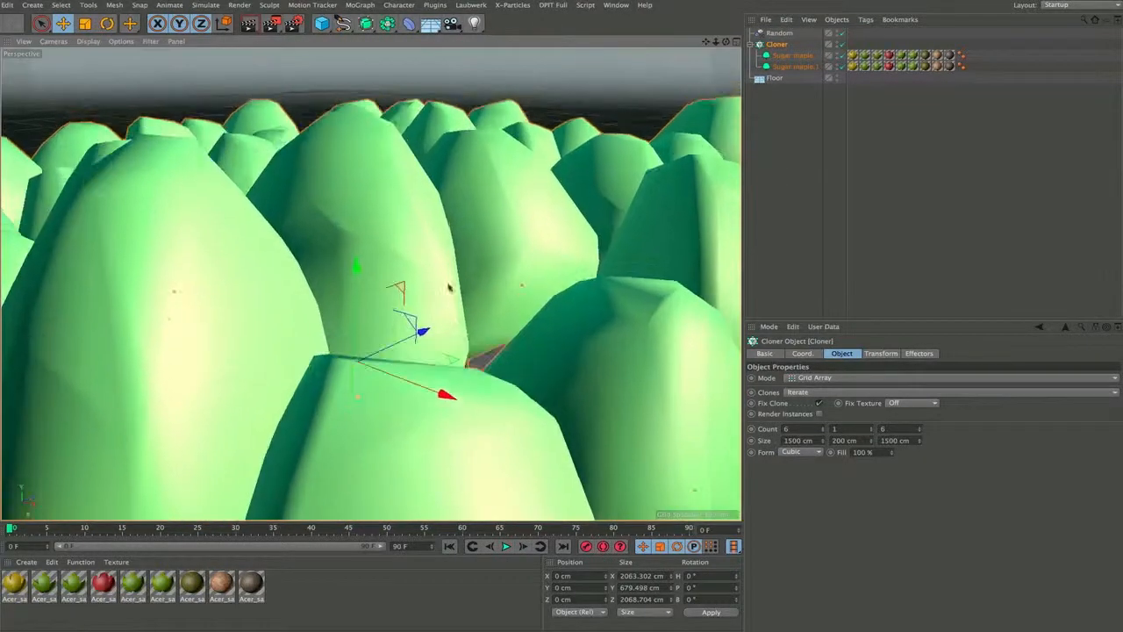
click(813, 56)
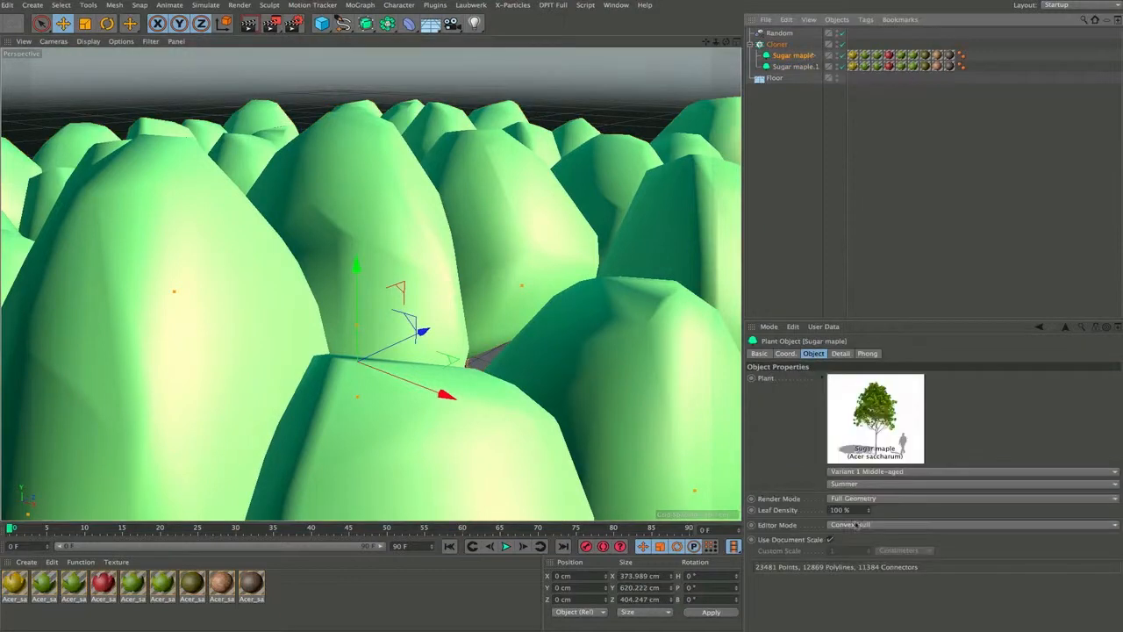
click(797, 113)
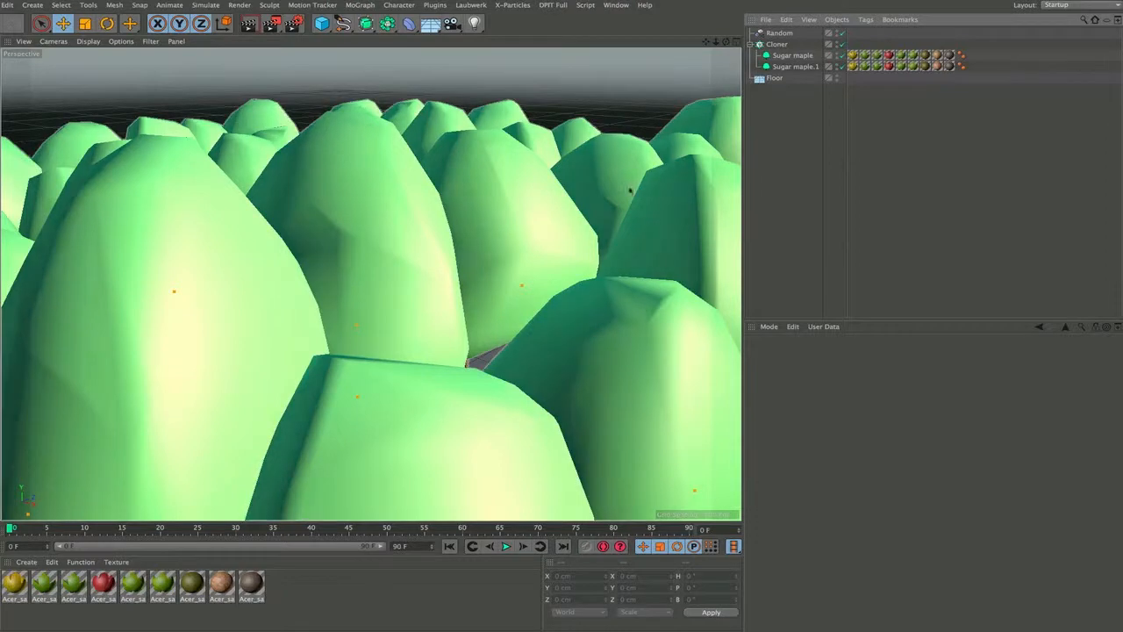
click(820, 5)
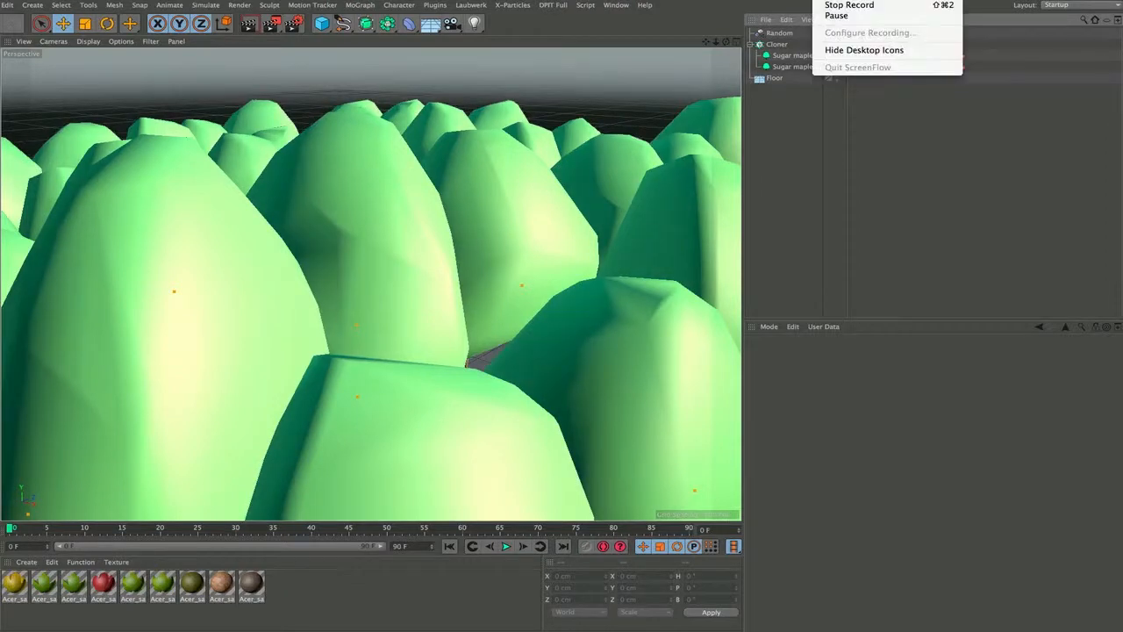
click(837, 16)
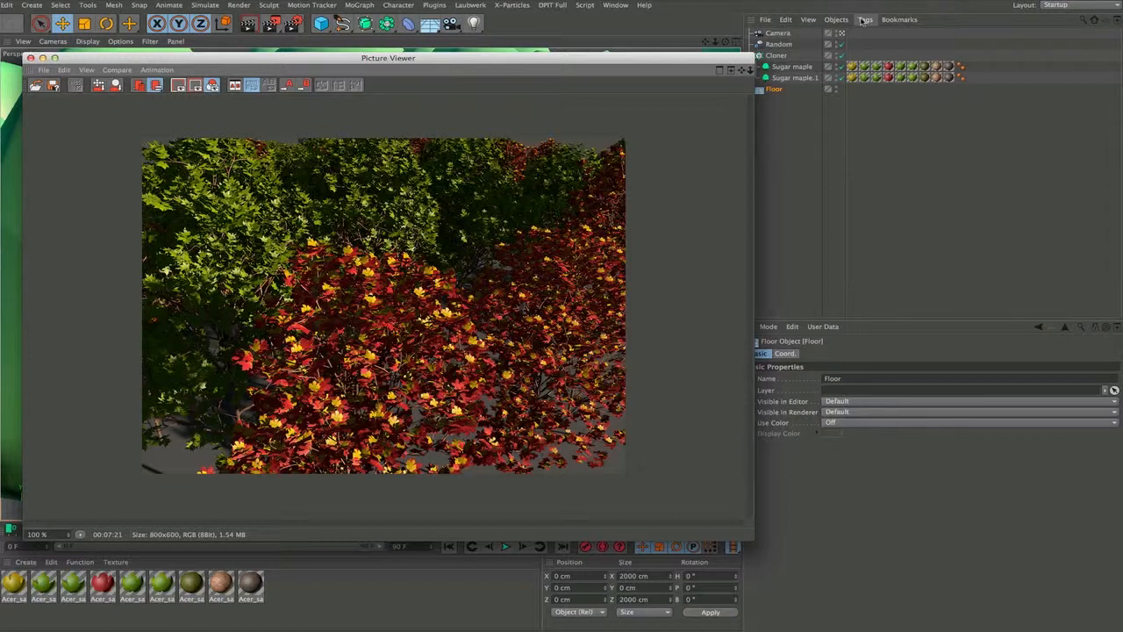
Step: Close the rendered image and examine the layout of the whole cloned forest on the floor
click(30, 57)
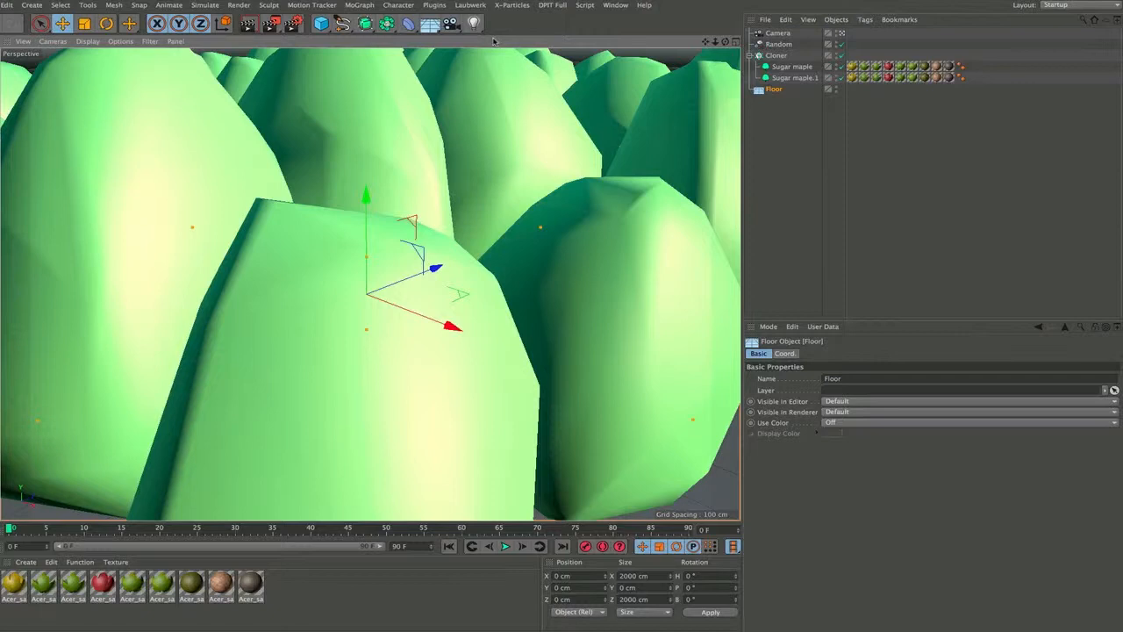
scroll(537, 300, down, 10)
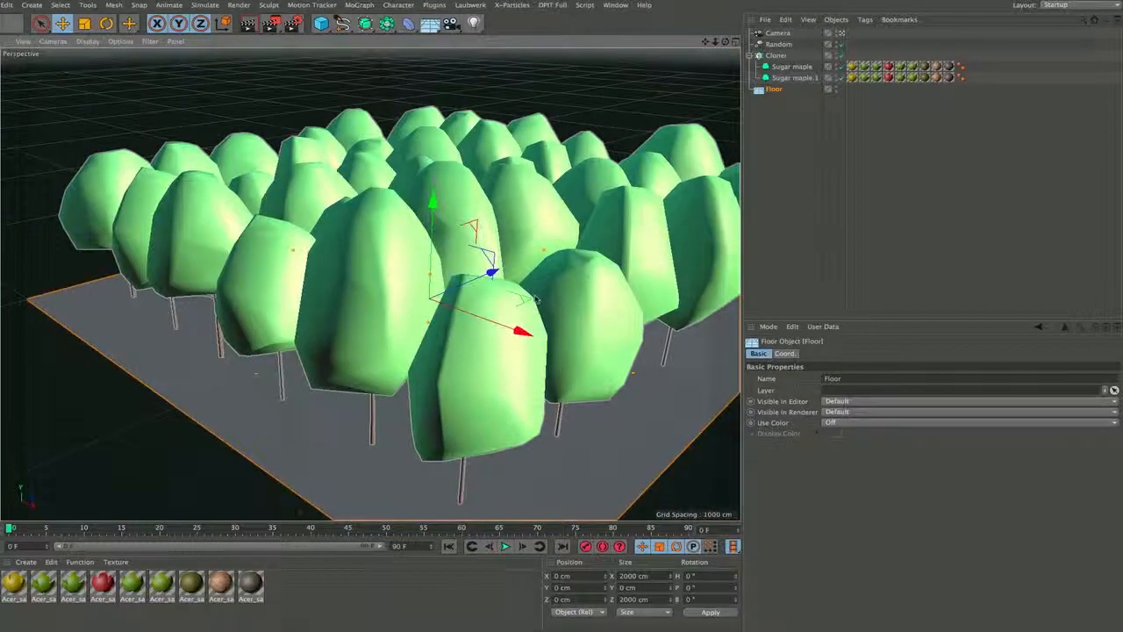
alt+drag(536, 300, 514, 278)
alt+drag(476, 291, 481, 343)
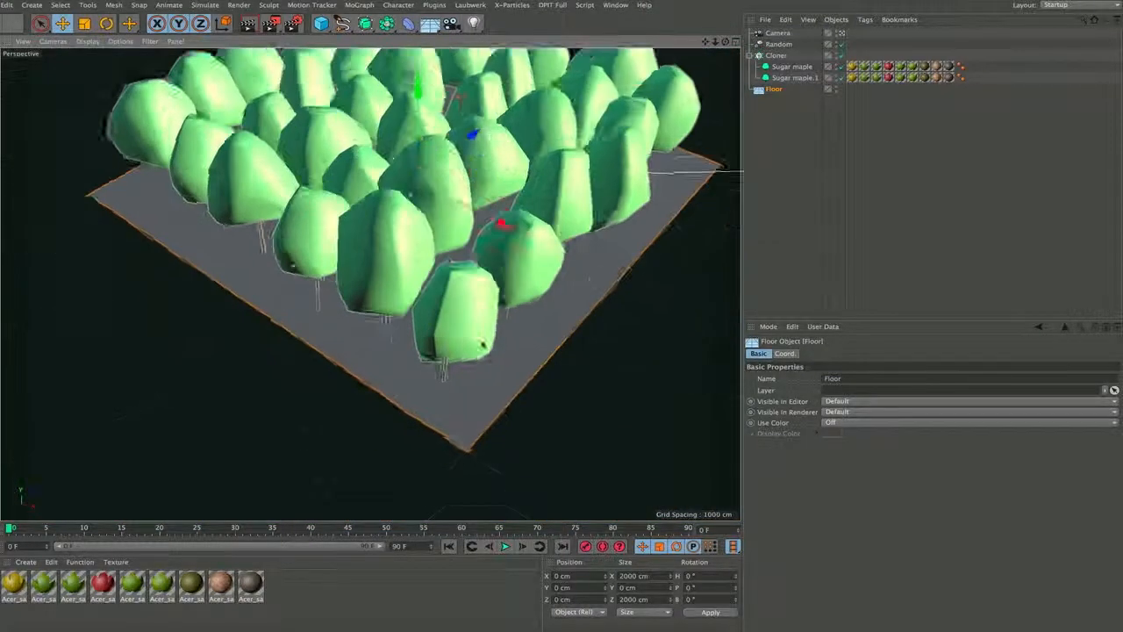
alt+middle_drag(494, 138, 461, 256)
alt+right_drag(461, 256, 414, 249)
alt+middle_drag(414, 249, 398, 237)
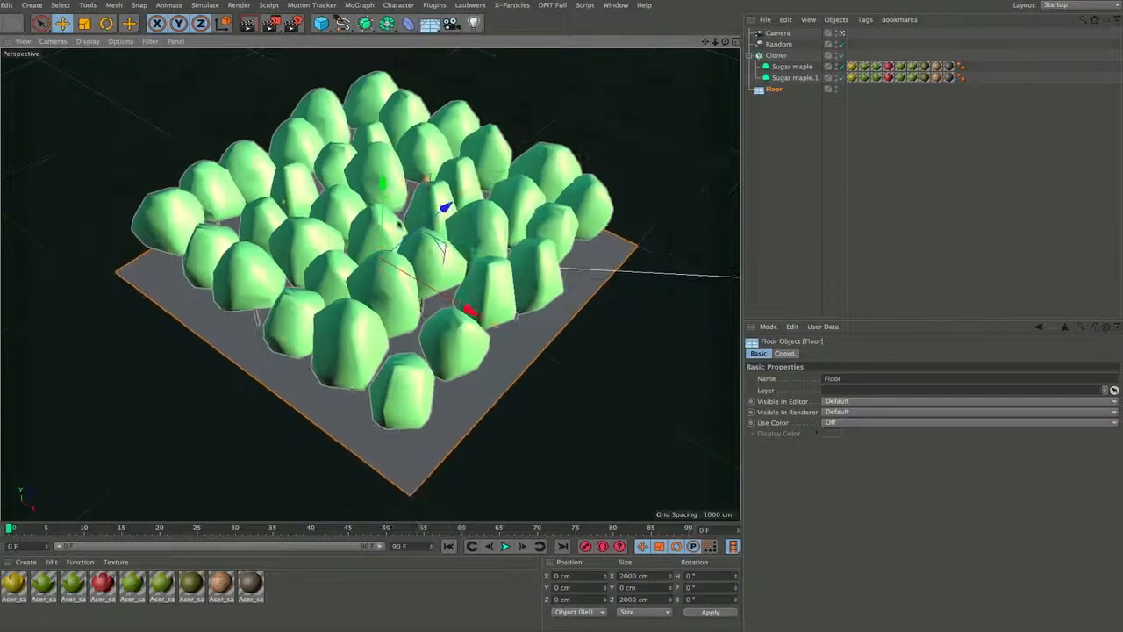
alt+drag(484, 244, 457, 247)
alt+middle_drag(457, 247, 425, 250)
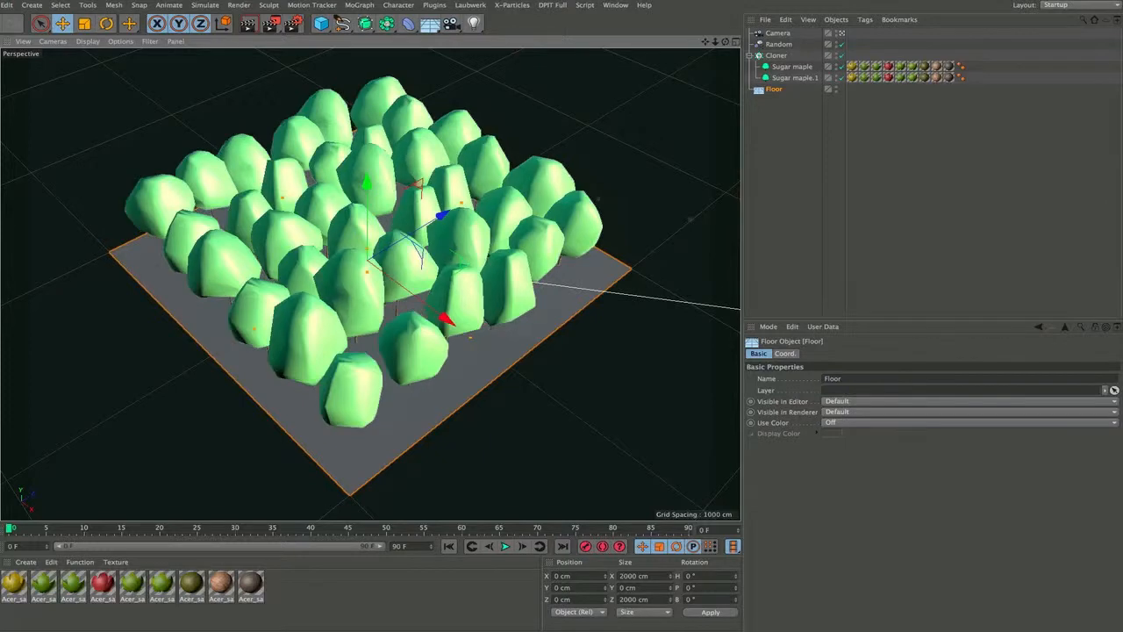
click(888, 3)
click(890, 10)
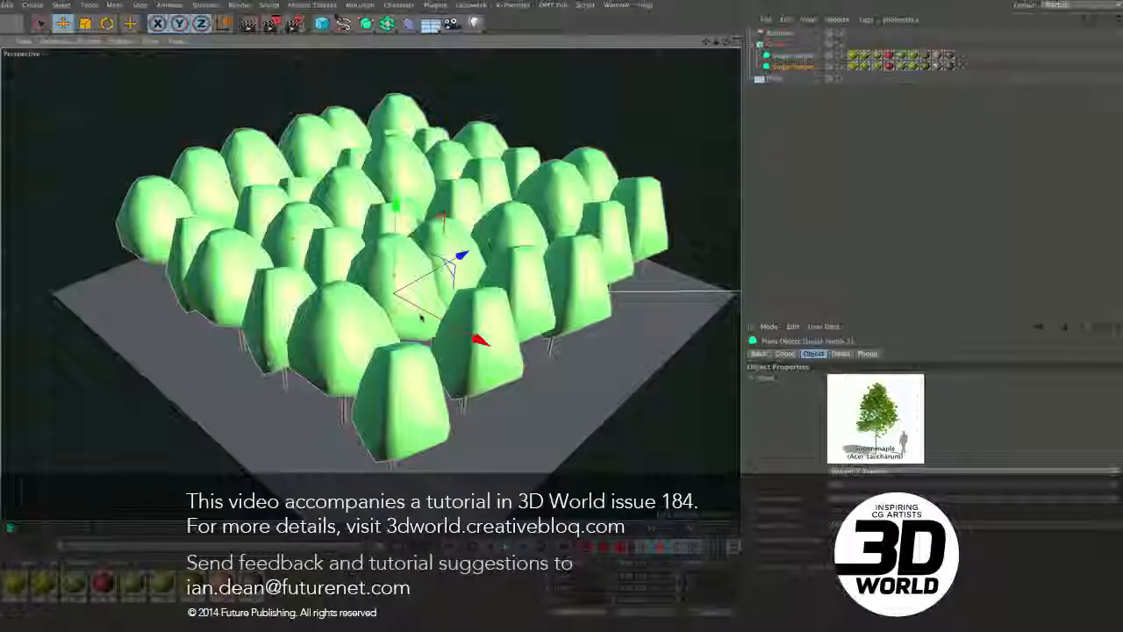